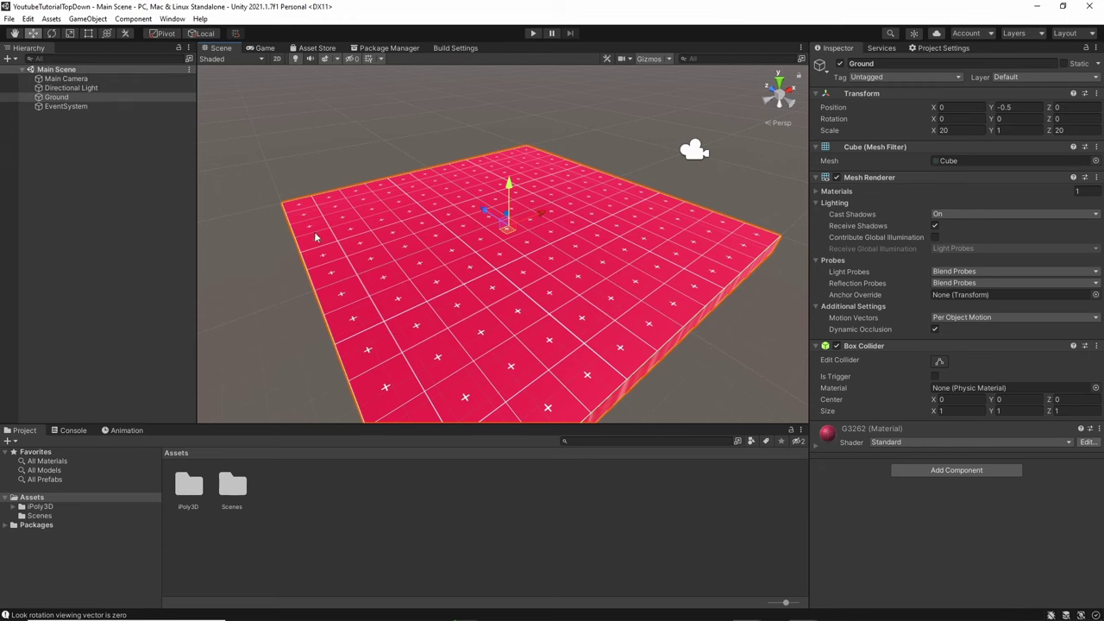
Create a 3D cylinder in the Hierarchy named Player.
right_click(57, 147)
mouse_move(130, 293)
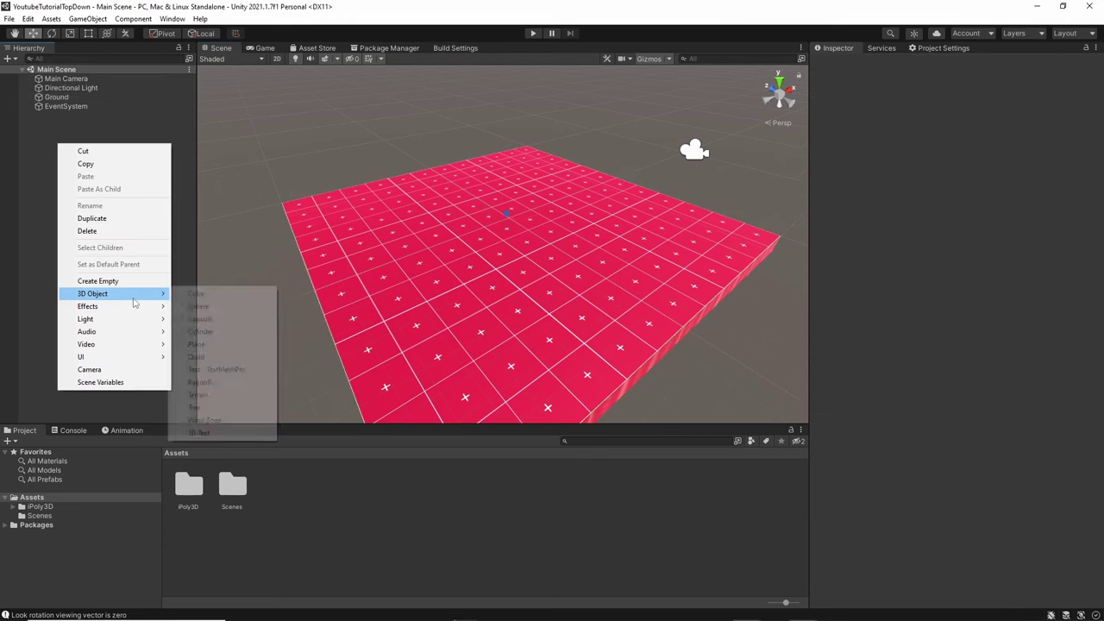
left_click(250, 332)
type("Player")
key("Return")
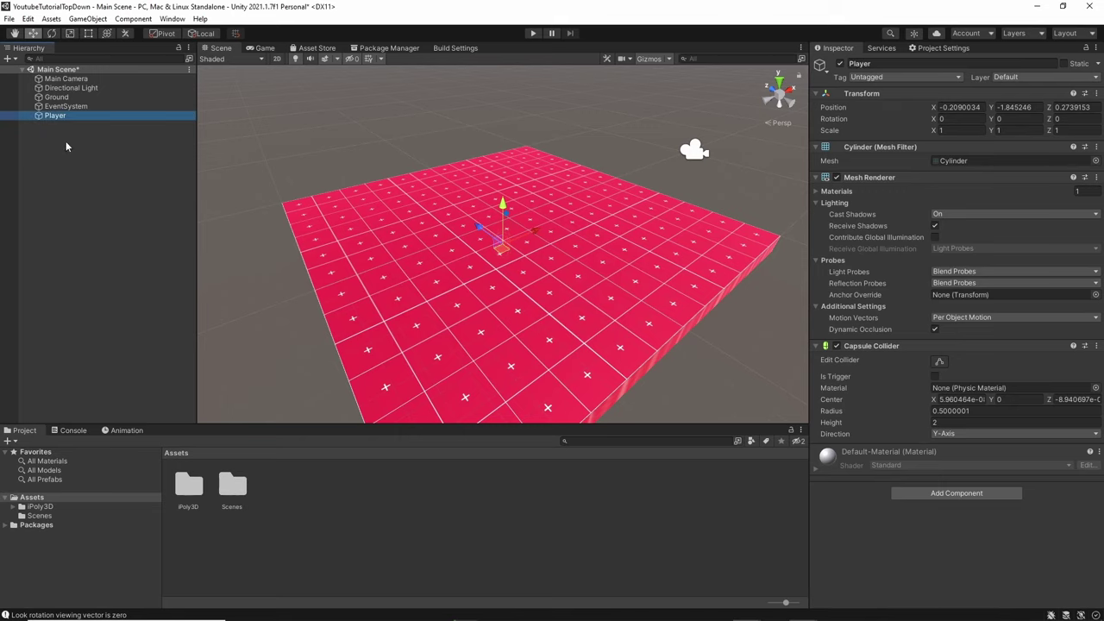
Reset Player's Transform to the origin and raise it, editing Position Y.
double_click(72, 116)
right_click(884, 98)
left_click(912, 105)
double_click(85, 117)
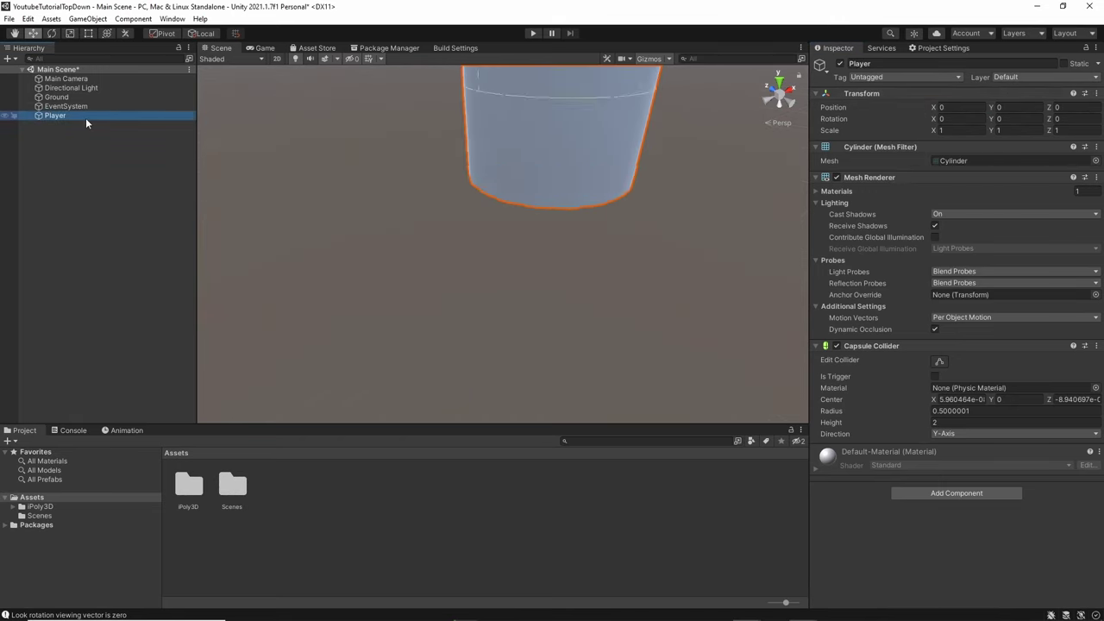
scroll(425, 205, "down", 6)
left_click_drag(505, 212, 507, 192)
left_click(1008, 107)
Set Player's Position Y to 1 and add a child Cube under Player.
type("1")
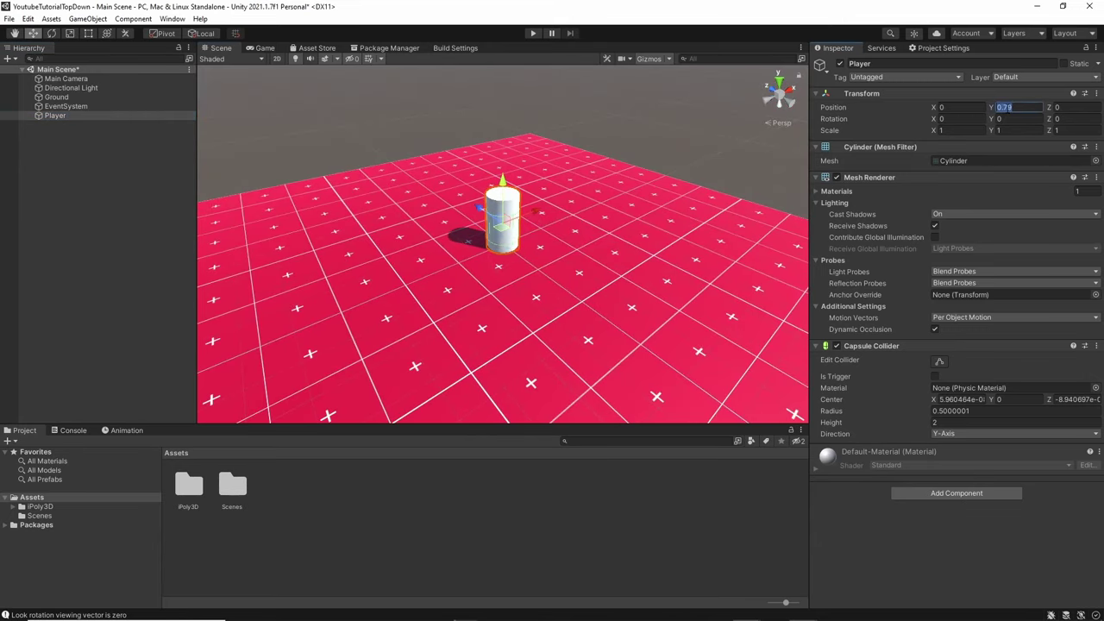
right_click(67, 115)
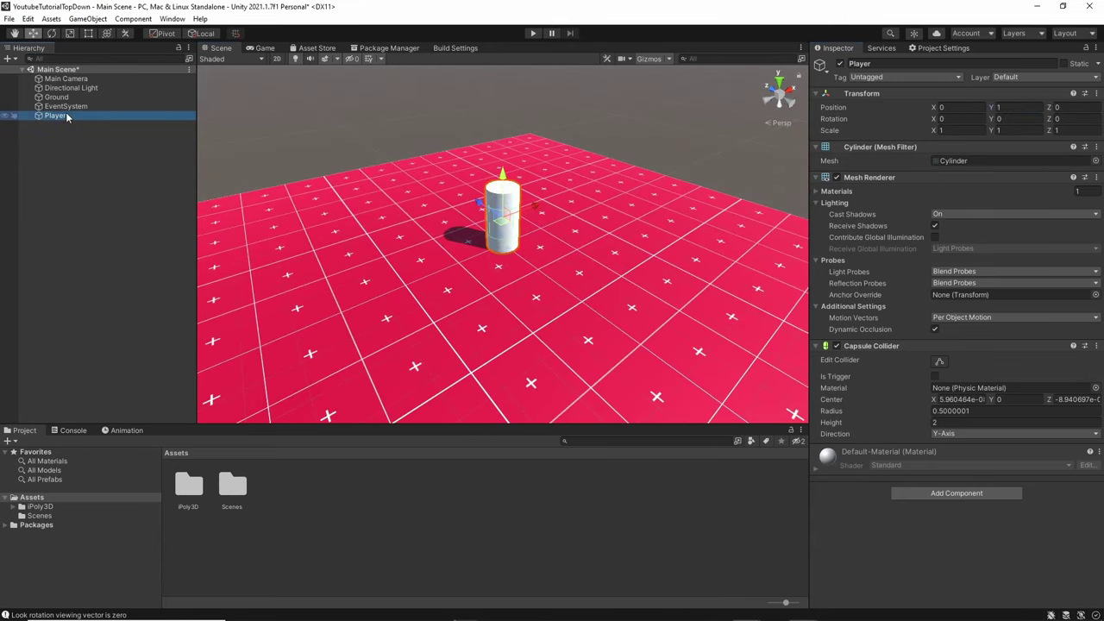
mouse_move(172, 276)
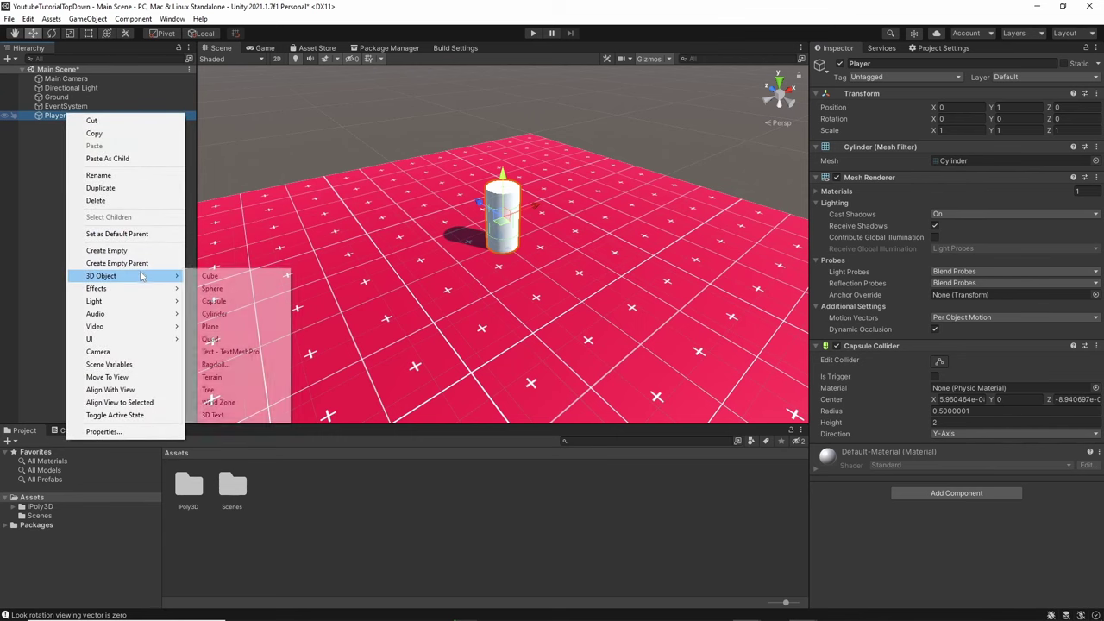
left_click(220, 278)
Scale the cube to about 0.54 and move it onto the cylinder's side.
left_click_drag(270, 230, 484, 259, "alt")
left_click_drag(432, 284, 447, 332)
key("e")
key("r")
key("w")
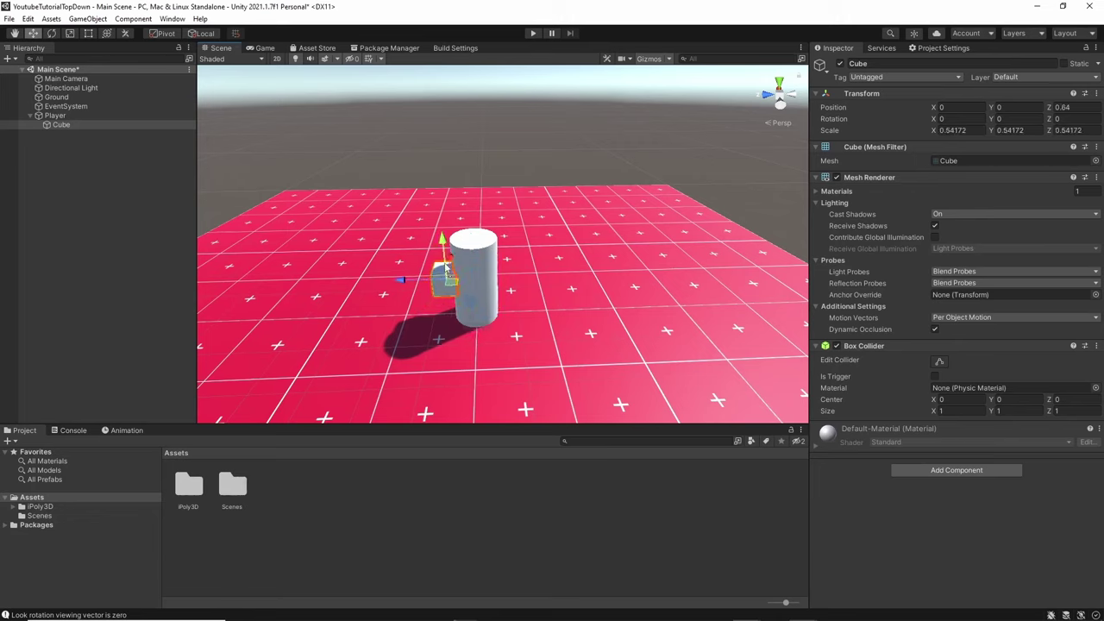
left_click_drag(441, 261, 462, 291)
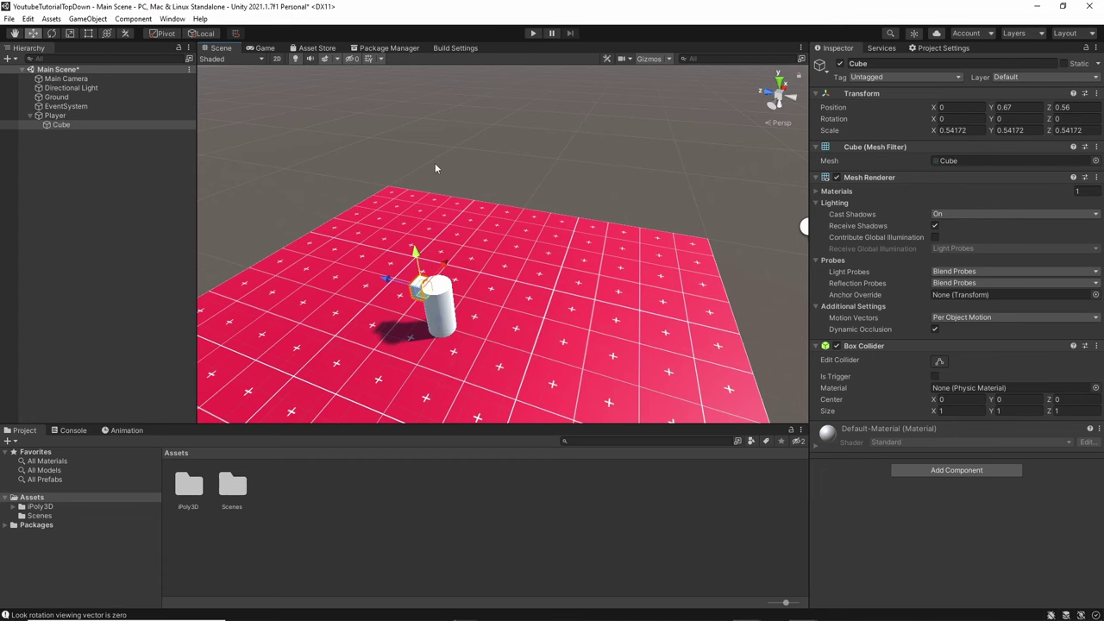
middle_click_drag(459, 178, 498, 176)
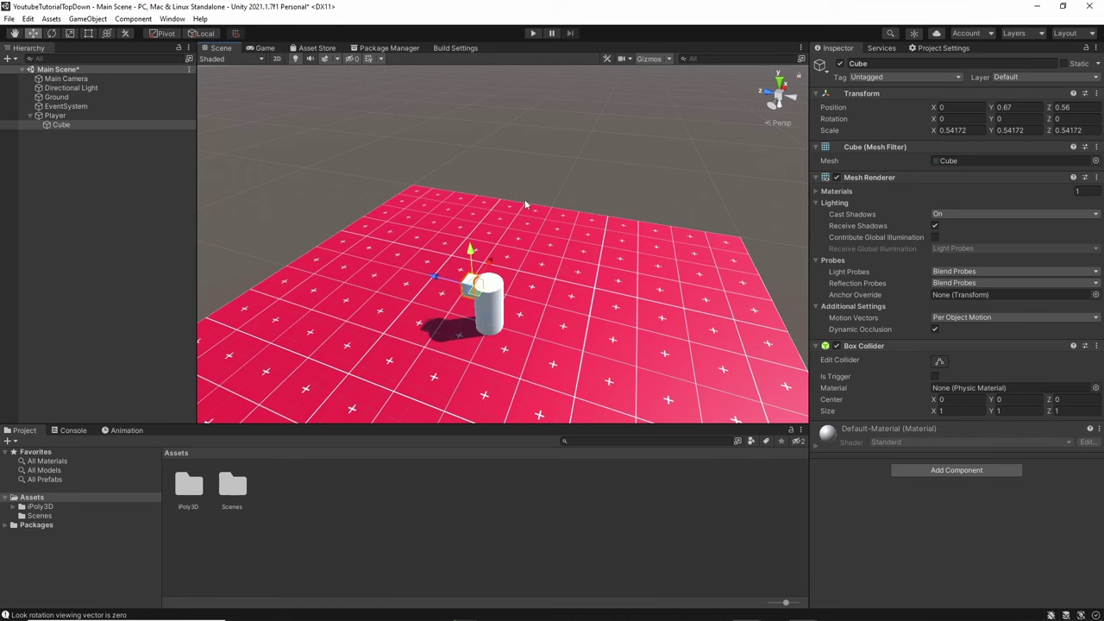
left_click_drag(585, 269, 673, 287, "alt")
scroll(483, 302, "up", 5)
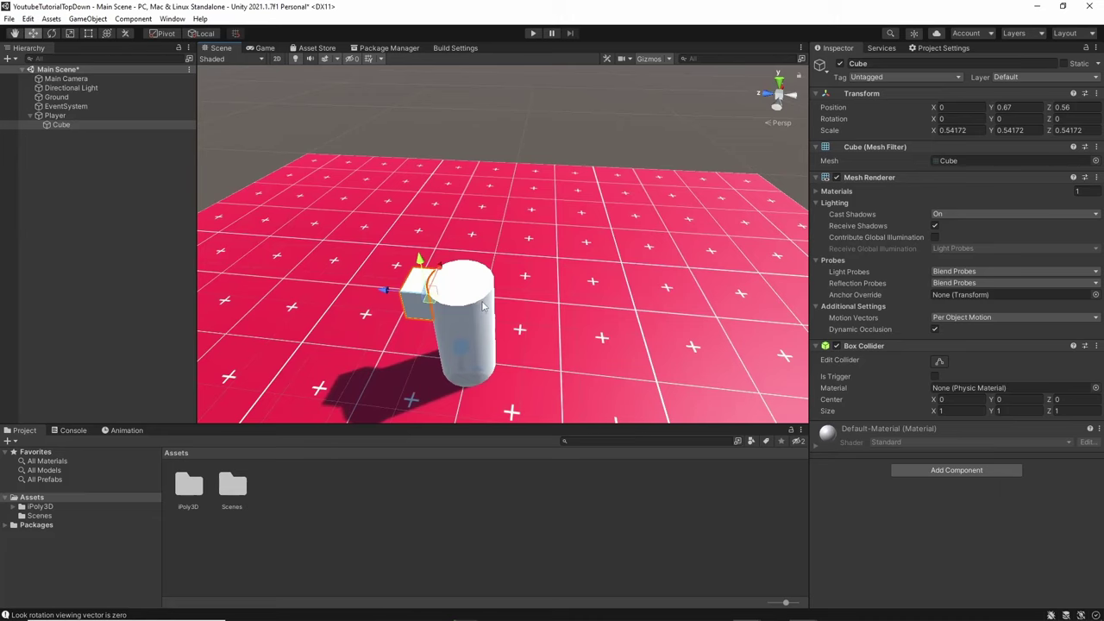
left_click_drag(484, 307, 526, 293, "alt")
Create a material named Blue with a cyan Albedo colour.
right_click(316, 488)
mouse_move(396, 205)
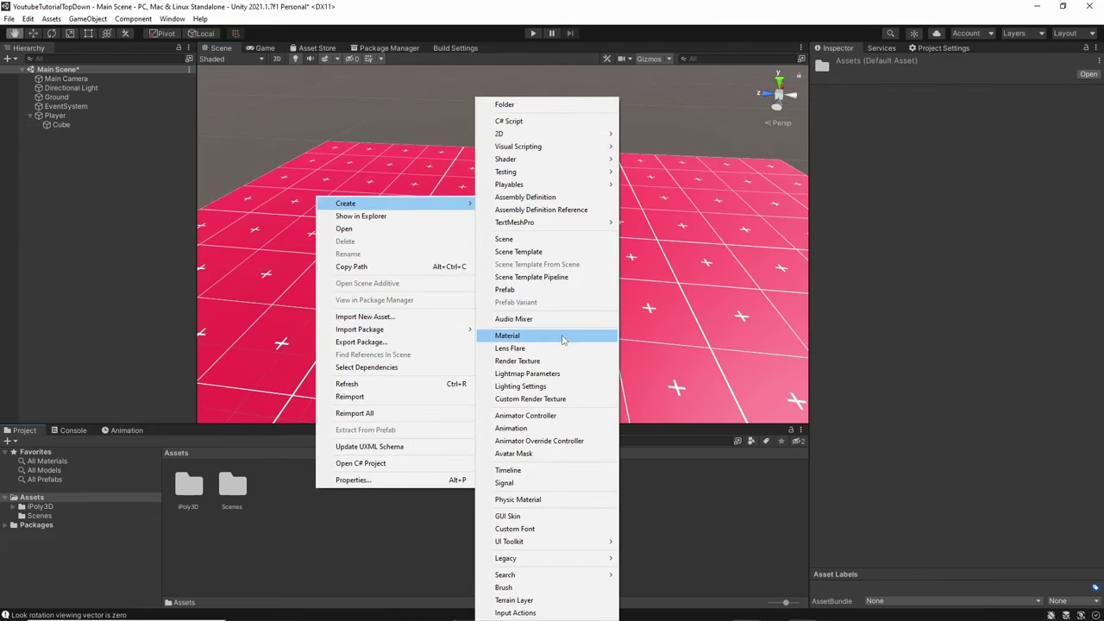
left_click(565, 335)
type("Blue")
key("Return")
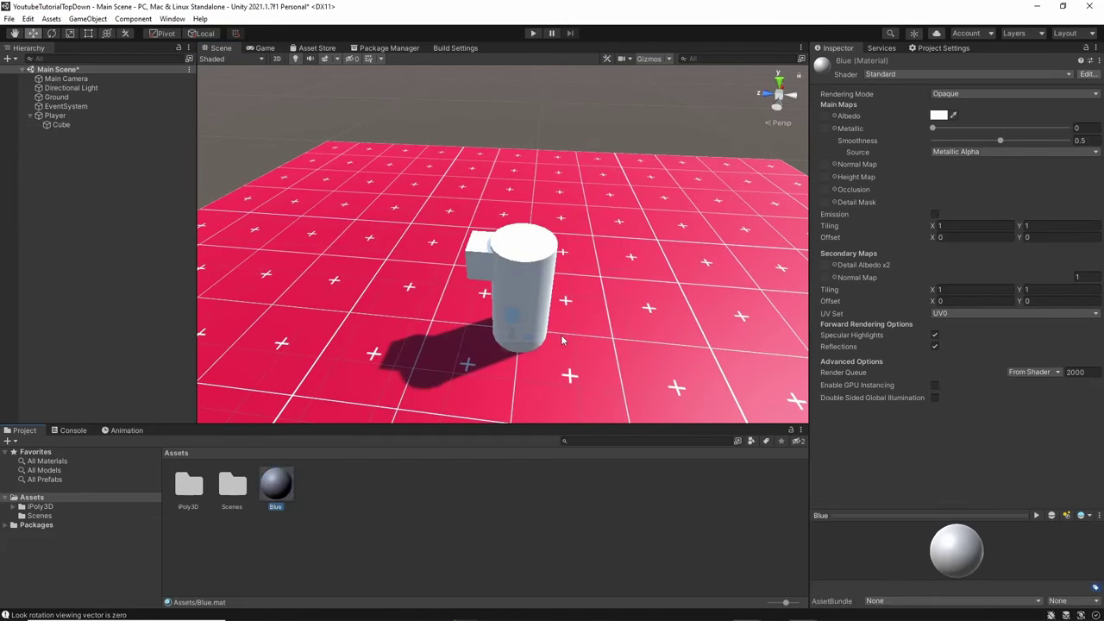
left_click(939, 115)
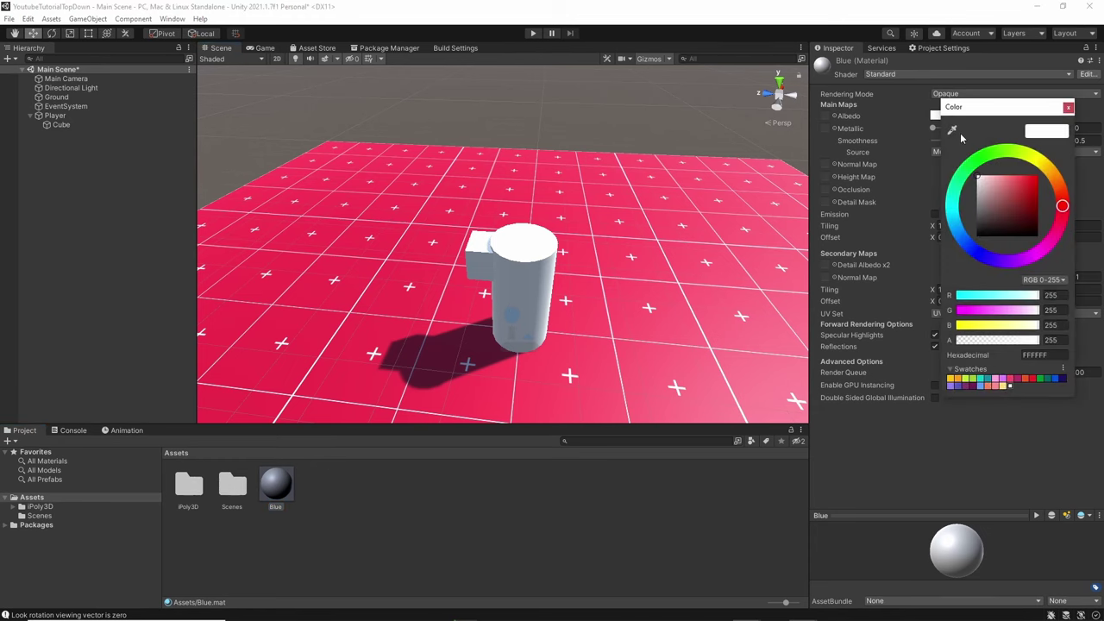
left_click_drag(979, 251, 952, 216)
left_click(431, 485)
Create a second material, apply it to the Cube, and set its Albedo to black.
right_click(307, 480)
mouse_move(345, 203)
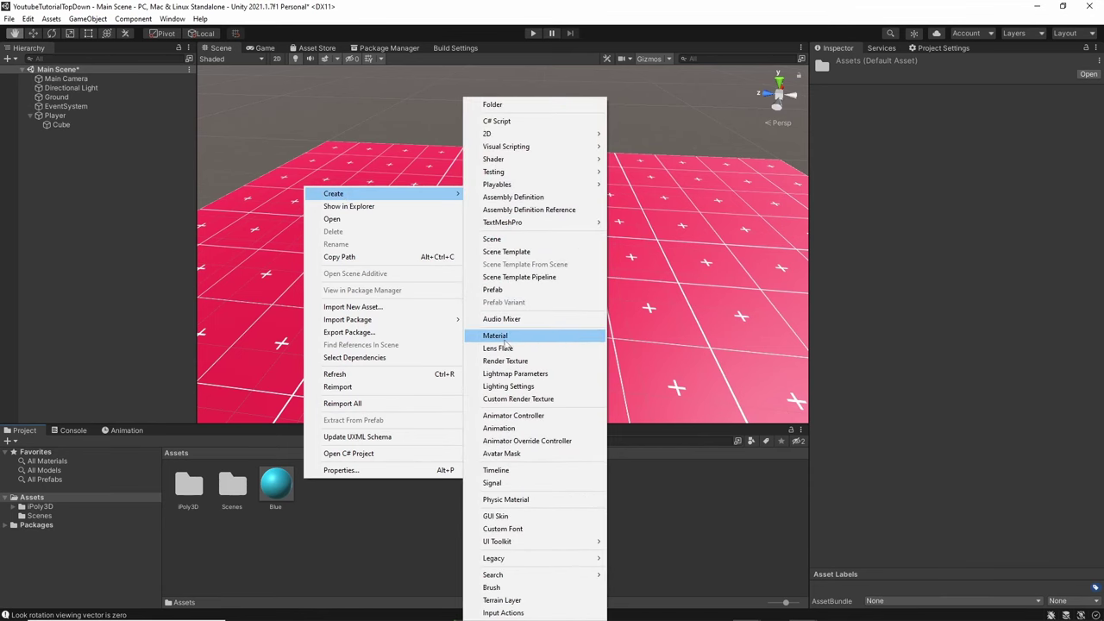
left_click(496, 335)
left_click_drag(319, 485, 480, 268)
left_click(939, 115)
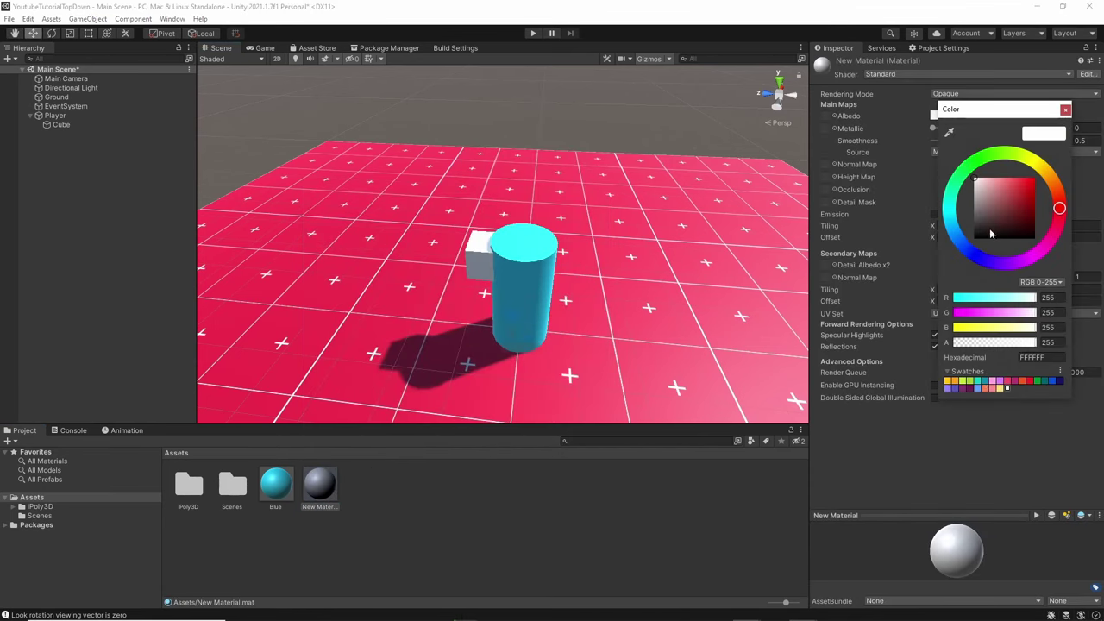
left_click_drag(992, 235, 920, 291)
left_click(595, 517)
left_click_drag(517, 302, 562, 290, "alt")
scroll(569, 300, "down", 5)
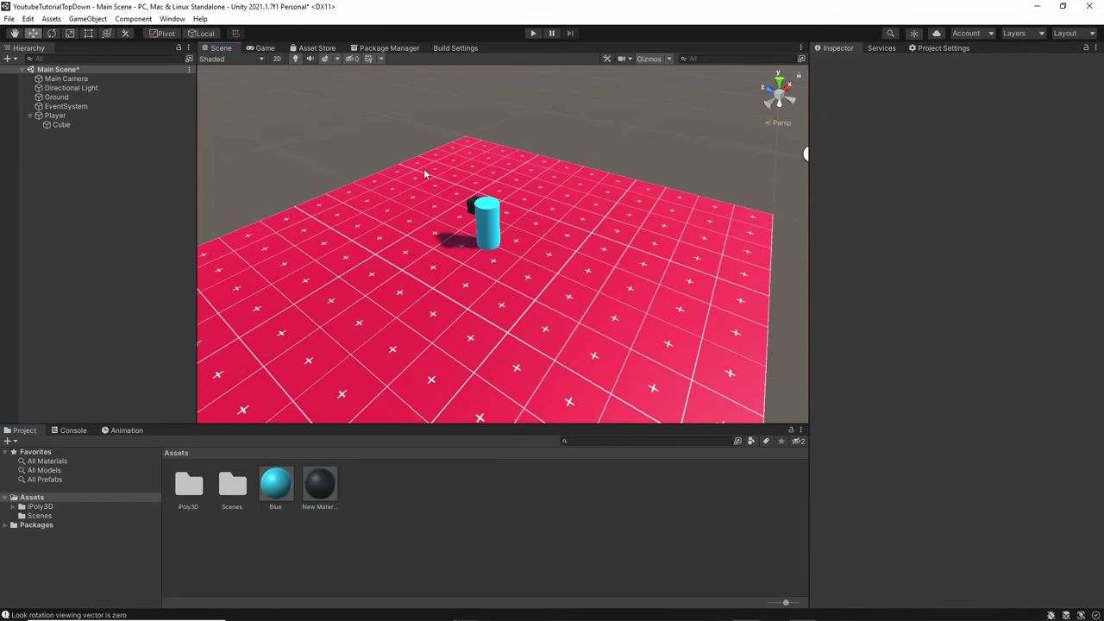
Save the scene and confirm Input System 1.0.2 is installed in Package Manager.
key("ctrl+s")
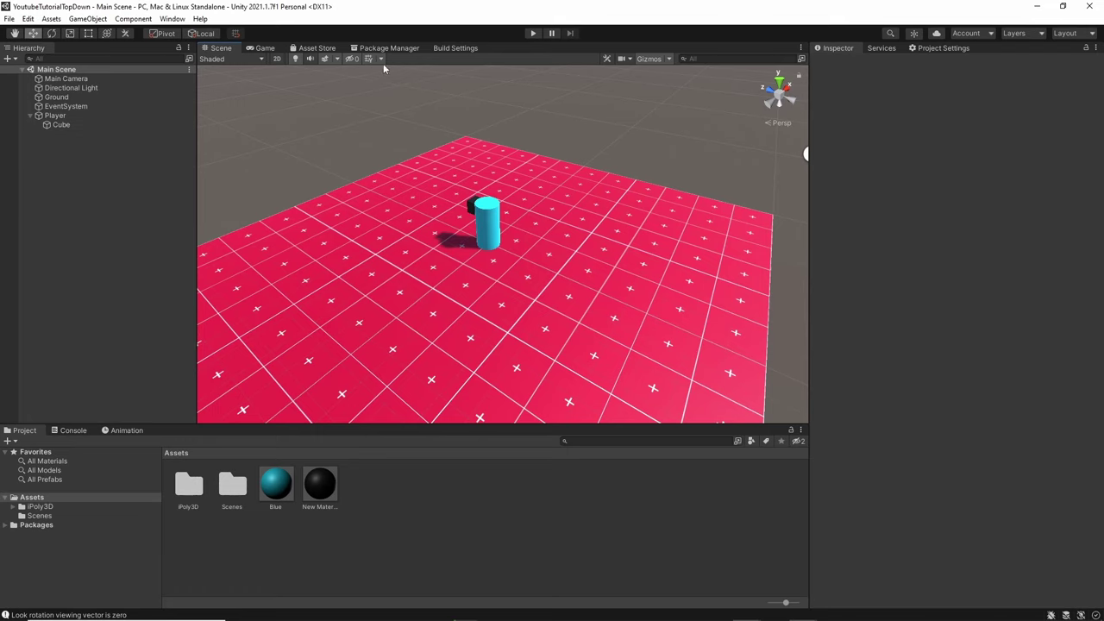
left_click(403, 49)
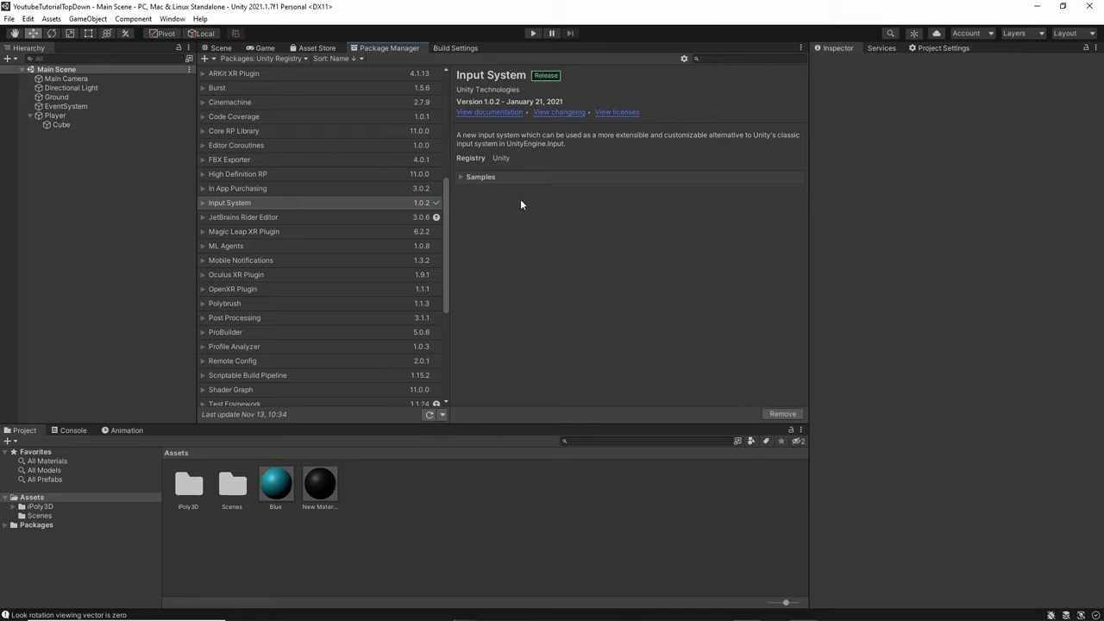
left_click(265, 49)
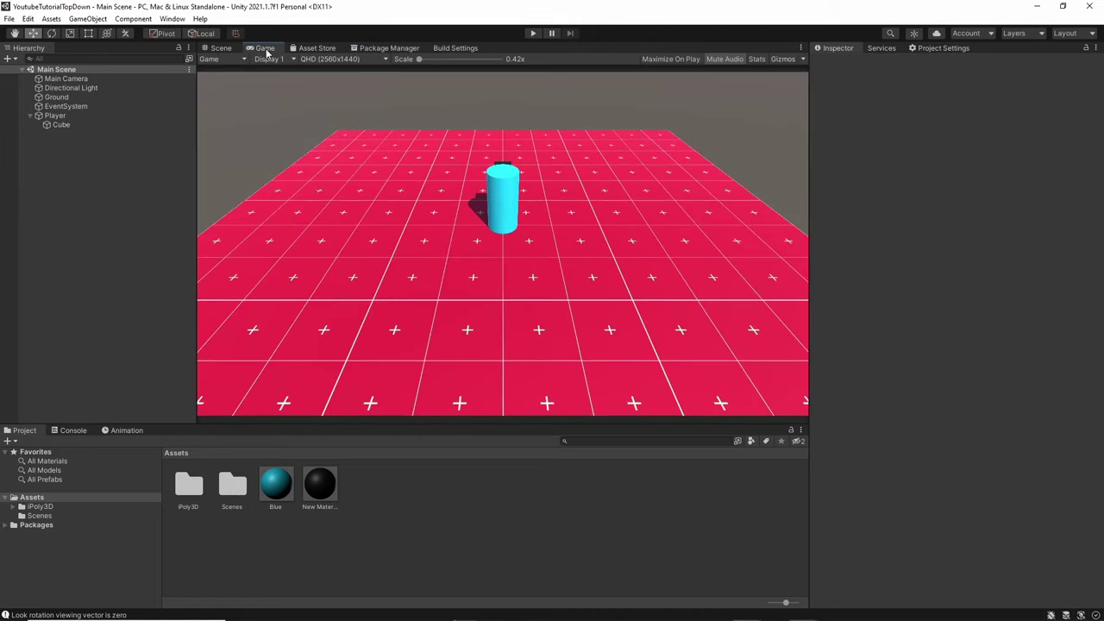
Return to the Scene view and select the Player object.
left_click(209, 59)
left_click(221, 47)
right_click_drag(365, 205, 414, 220)
left_click(57, 115)
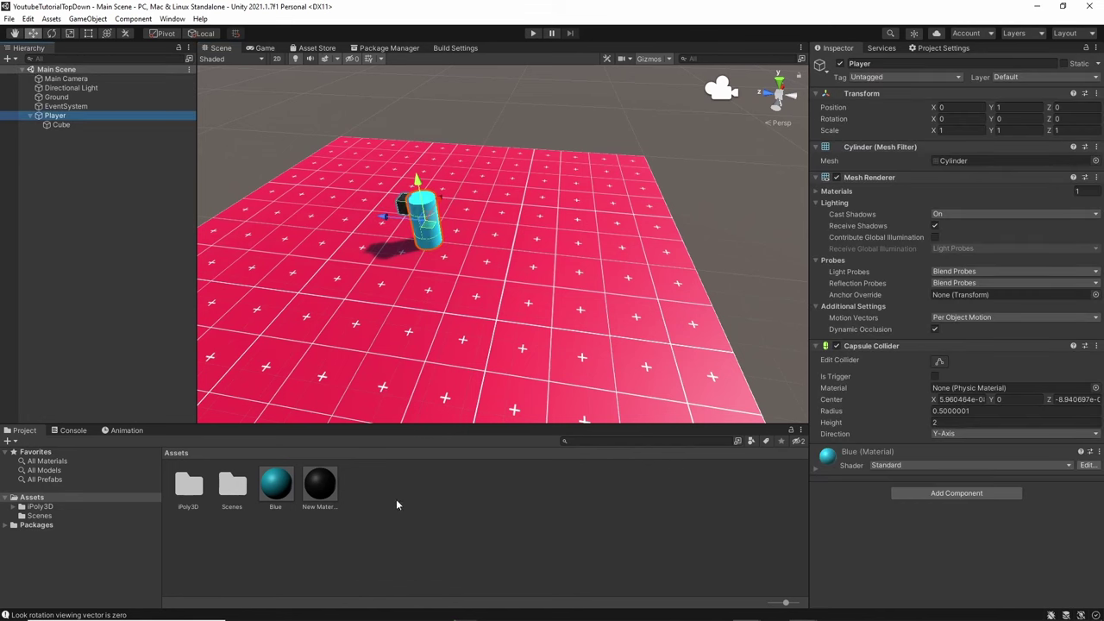
Create an Input Actions asset named InputManager and dock its editor as a tab.
right_click(369, 484)
mouse_move(431, 195)
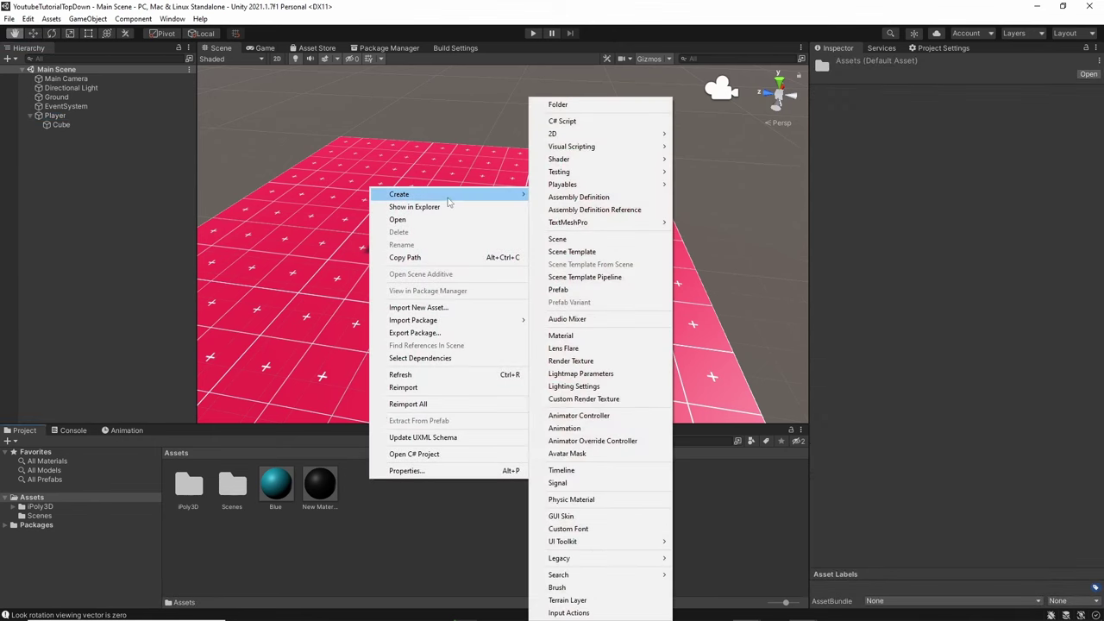
left_click(615, 612)
type("In")
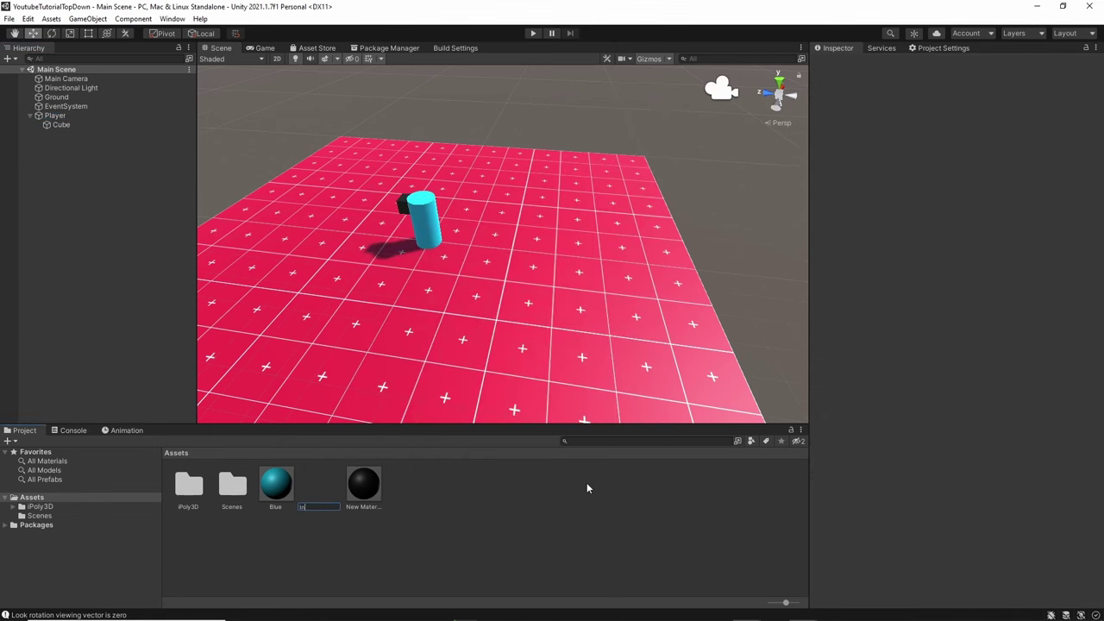
type("putManager")
key("Return")
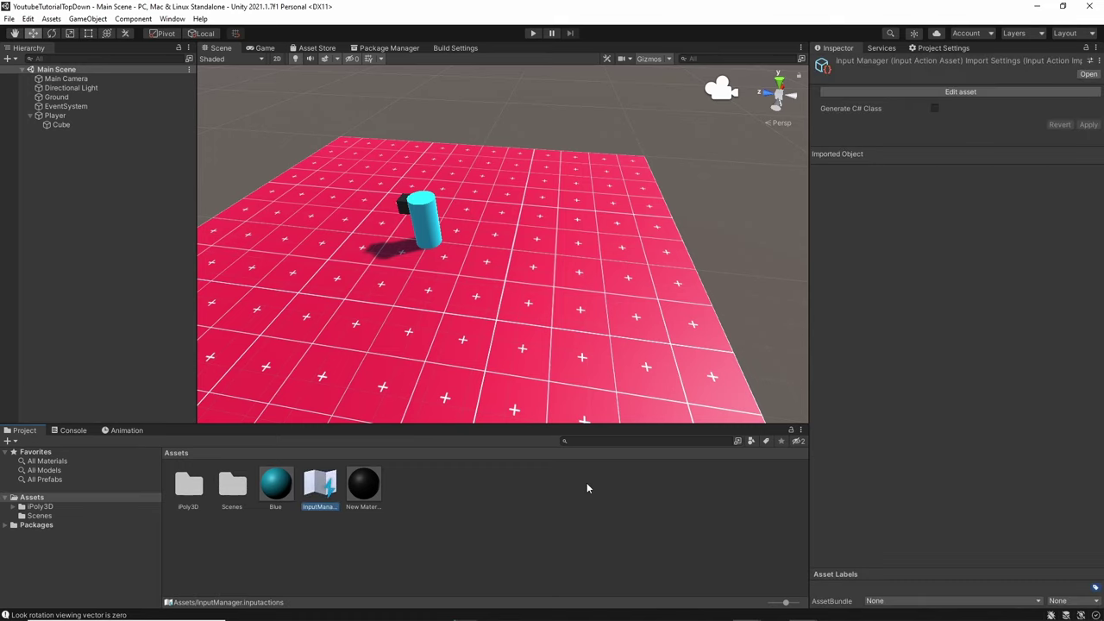
double_click(322, 483)
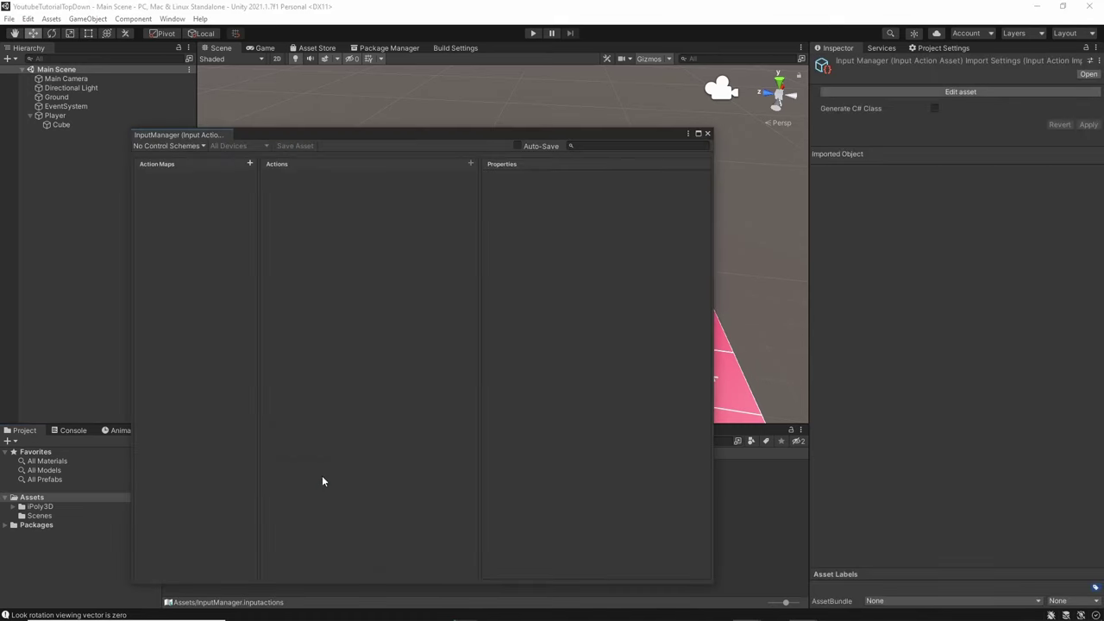
left_click_drag(194, 135, 529, 49)
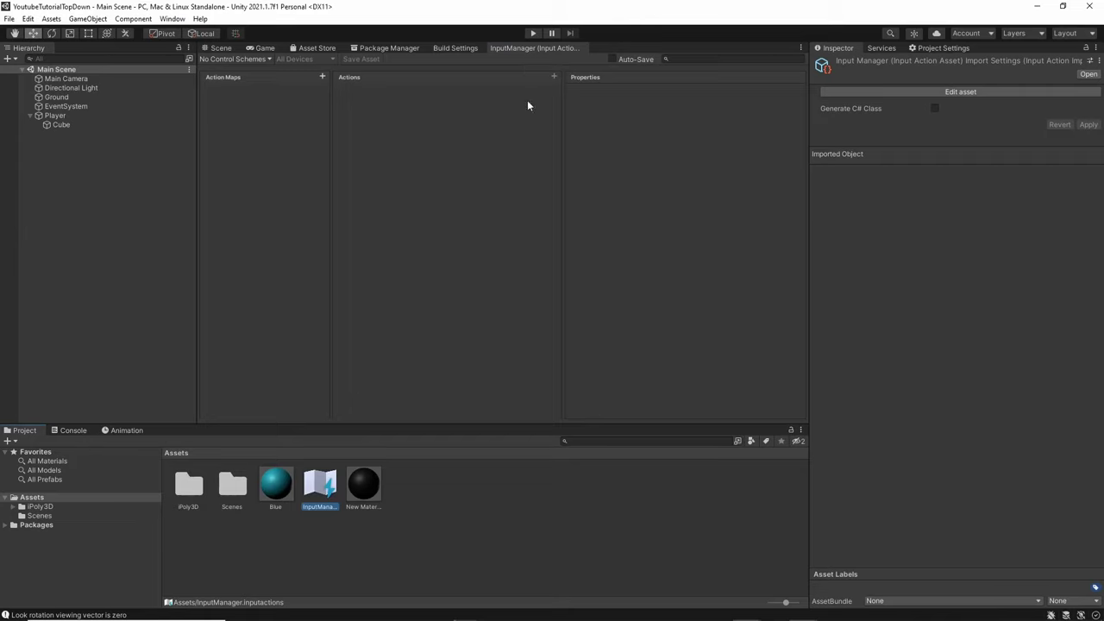
Add an action map named Player and rename its default action to Move.
left_click(323, 76)
type("Player")
key("Return")
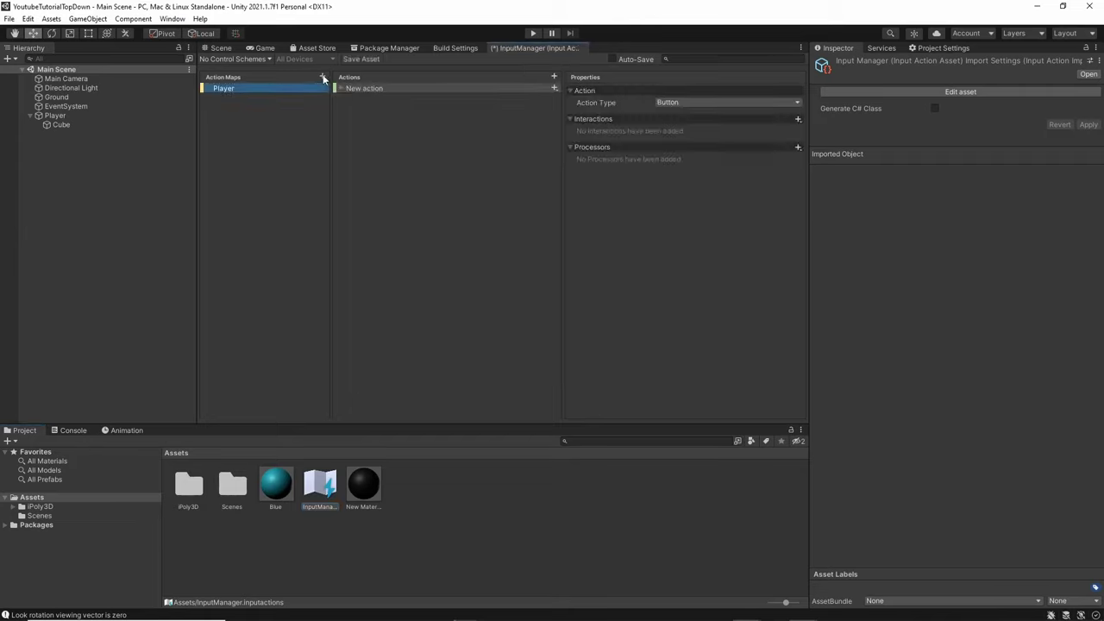
left_click(364, 88)
right_click(522, 87)
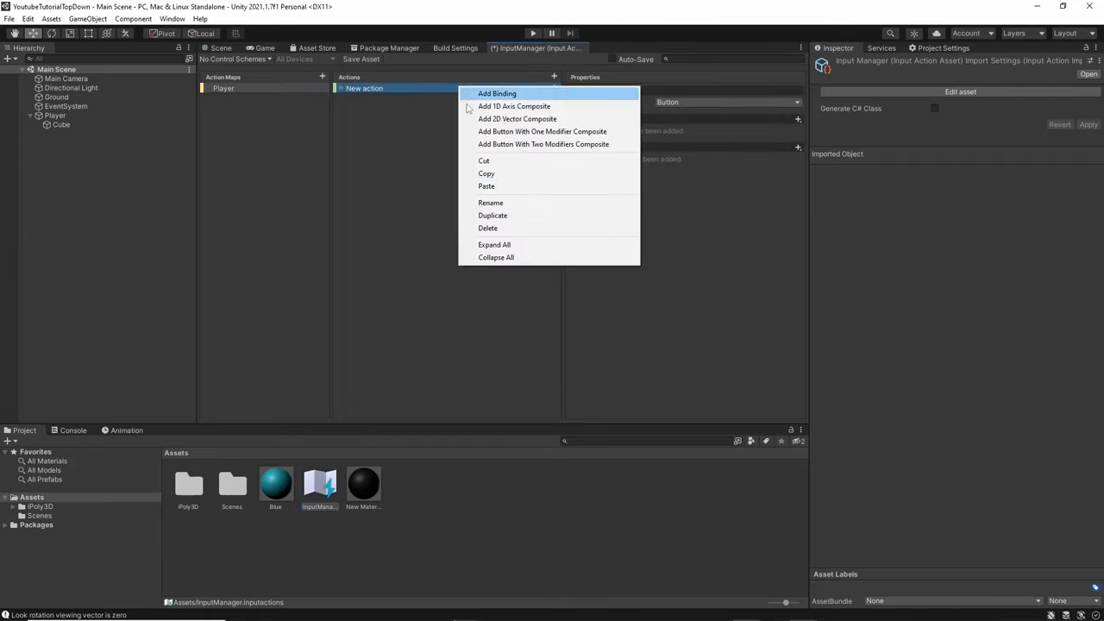
left_click(501, 202)
type("Move")
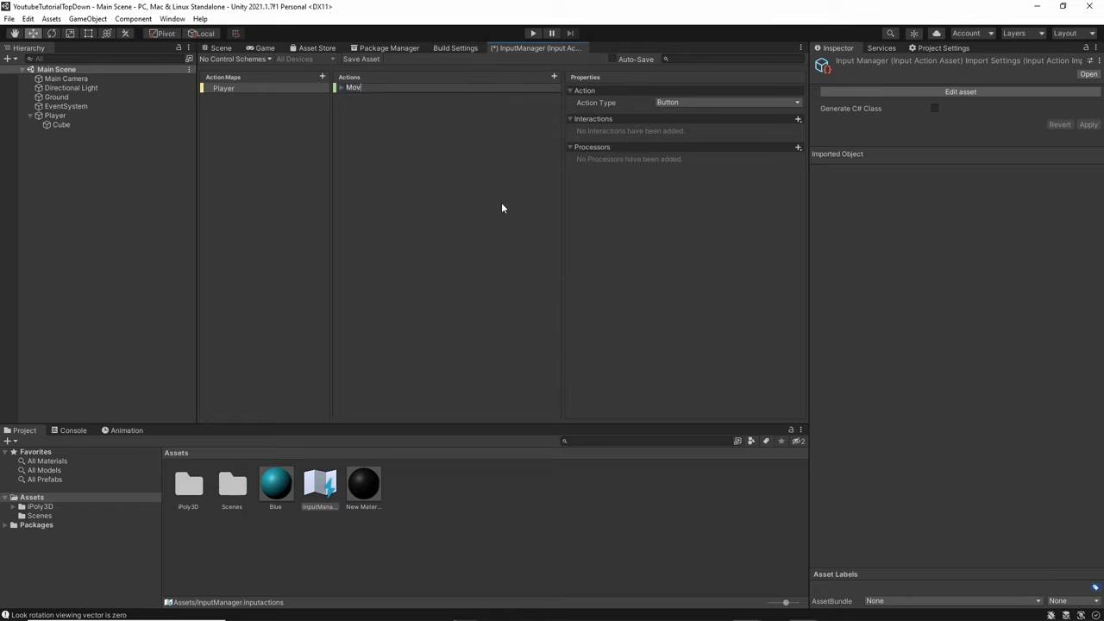
key("Return")
Delete the empty default binding under the Move action.
left_click(342, 90)
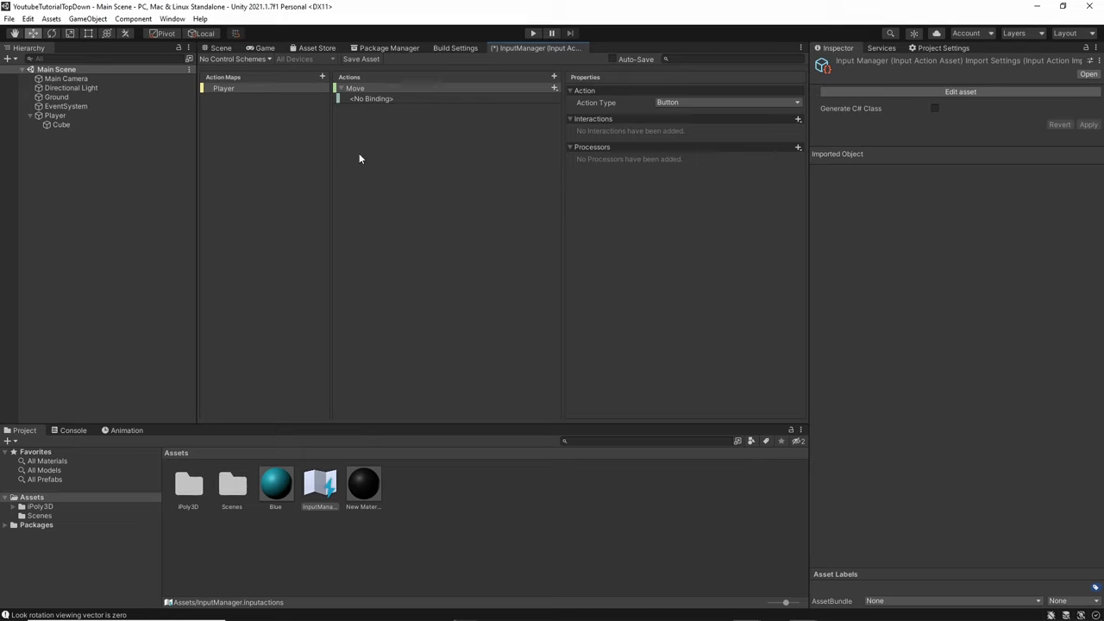
left_click(382, 98)
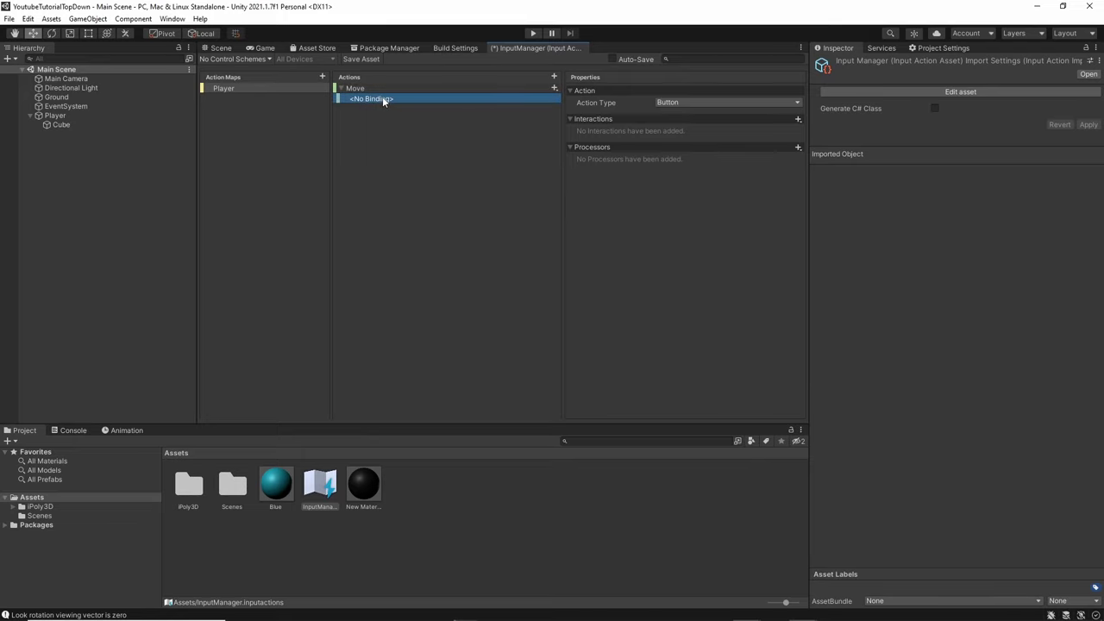
right_click(495, 98)
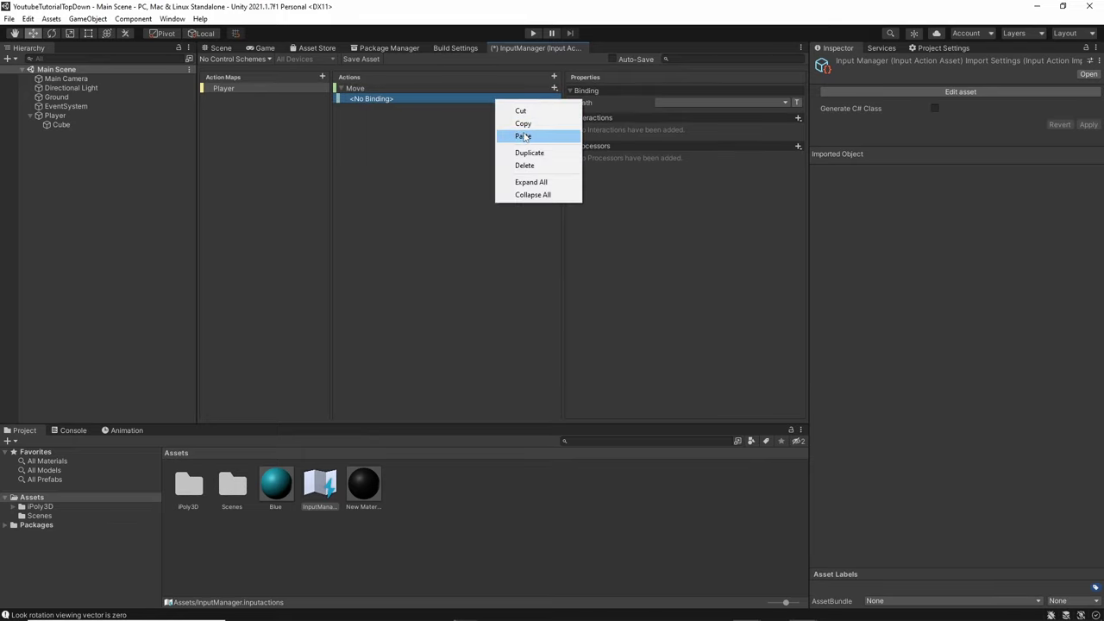
left_click(531, 164)
left_click(553, 88)
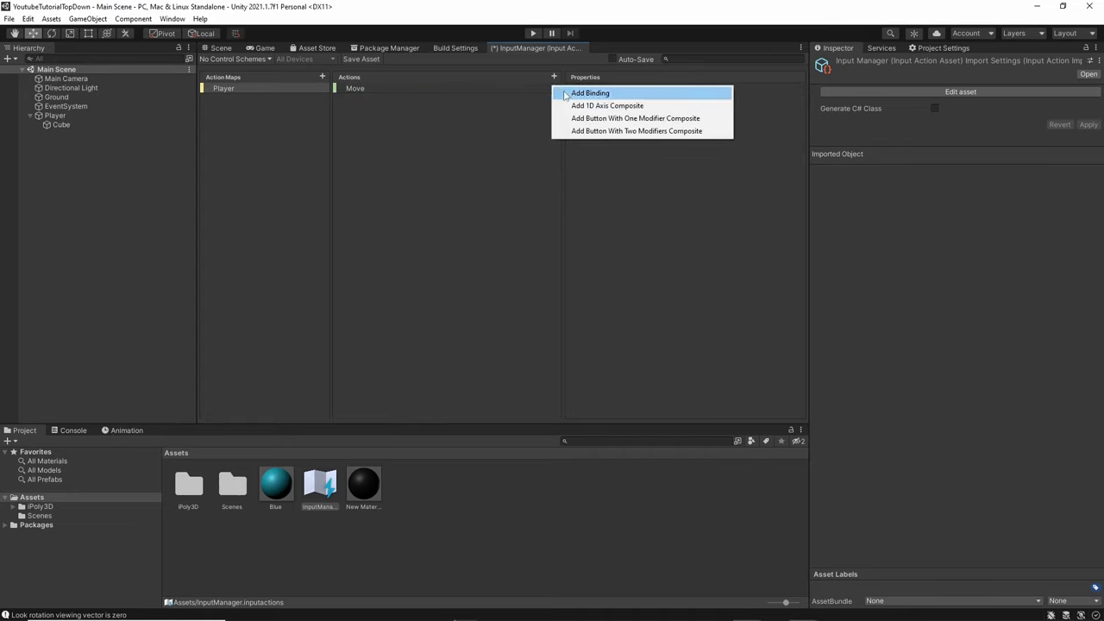
left_click(512, 88)
left_click(554, 87)
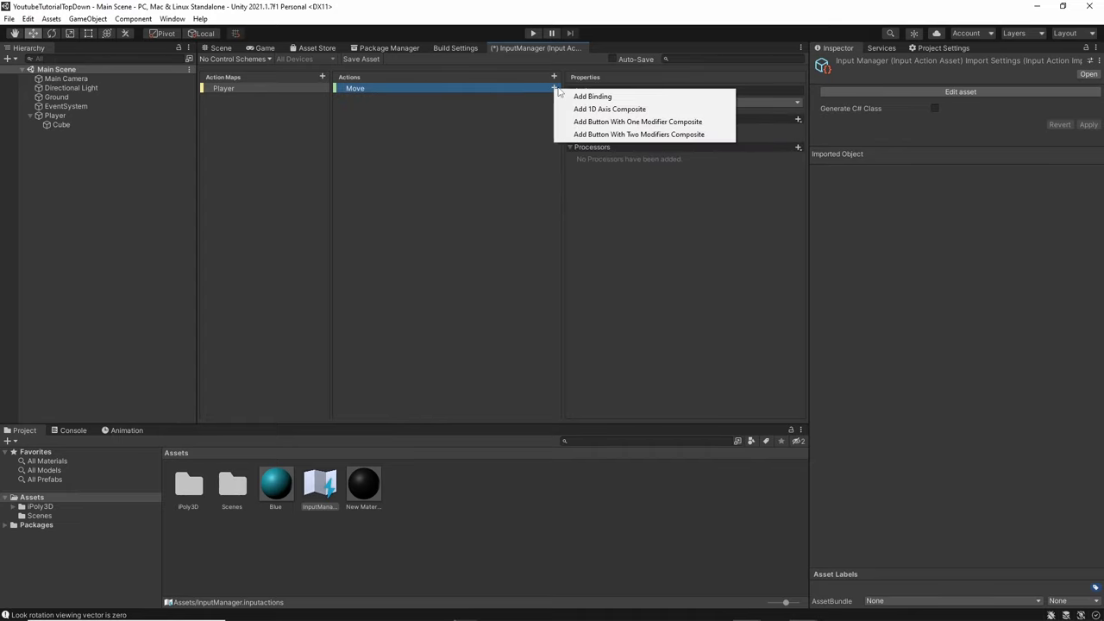
left_click(482, 83)
Set Move's Action Type to Value and Control Type to Vector 2.
left_click(679, 103)
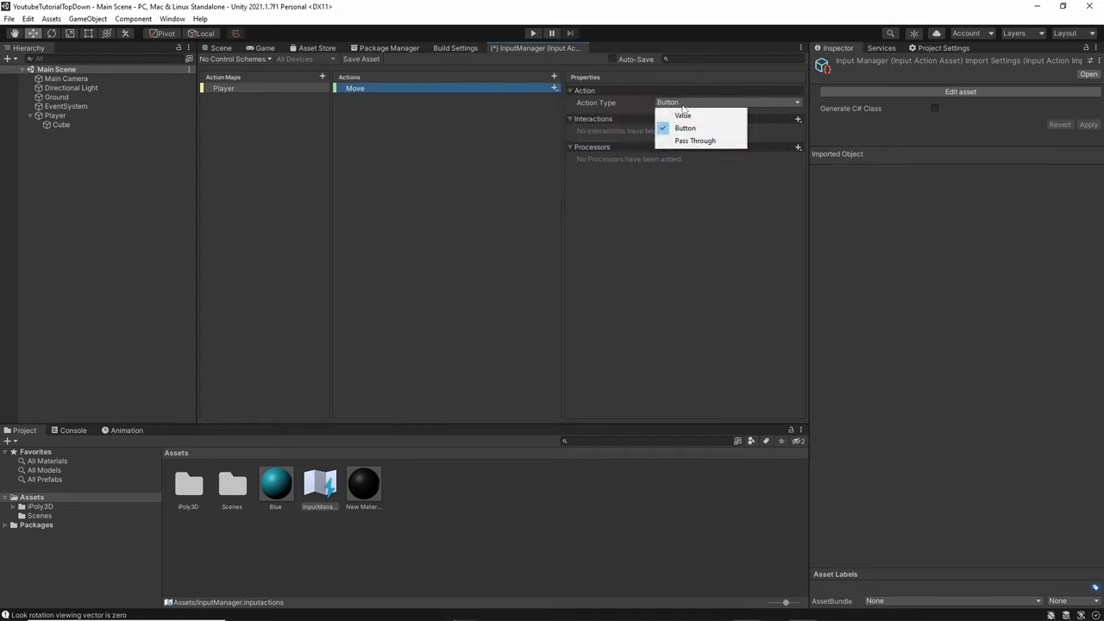
left_click(681, 111)
left_click(681, 114)
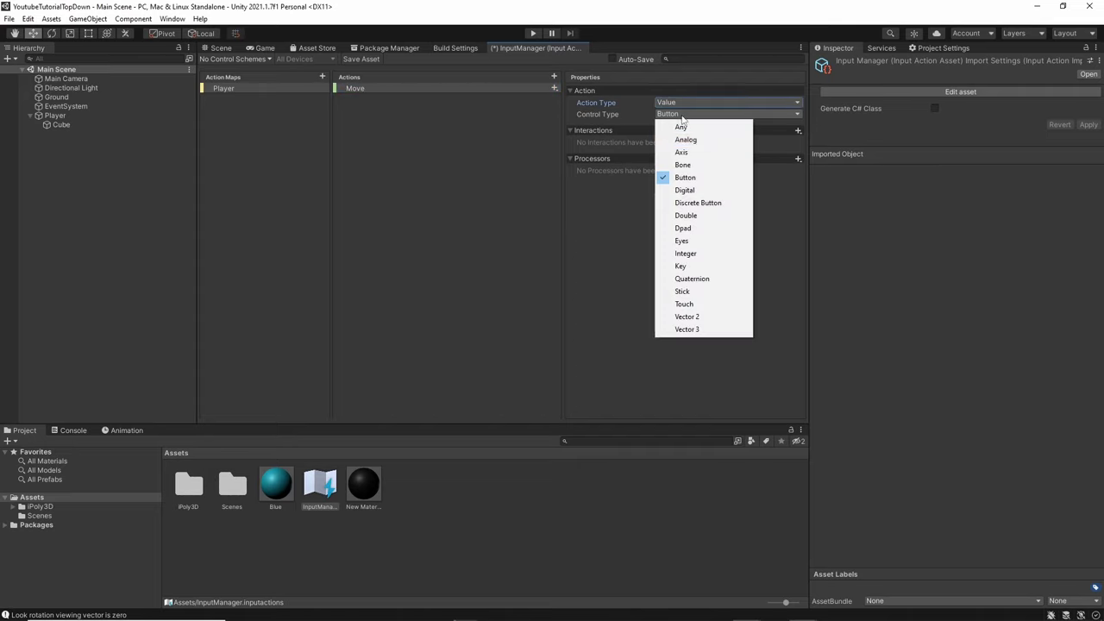
left_click(687, 317)
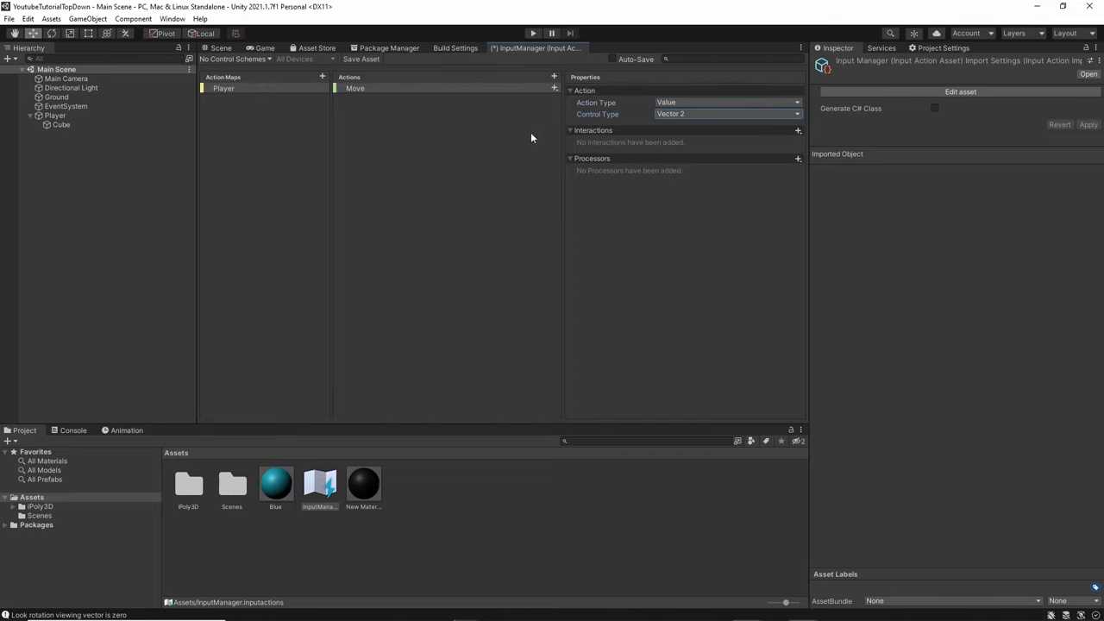
left_click(554, 89)
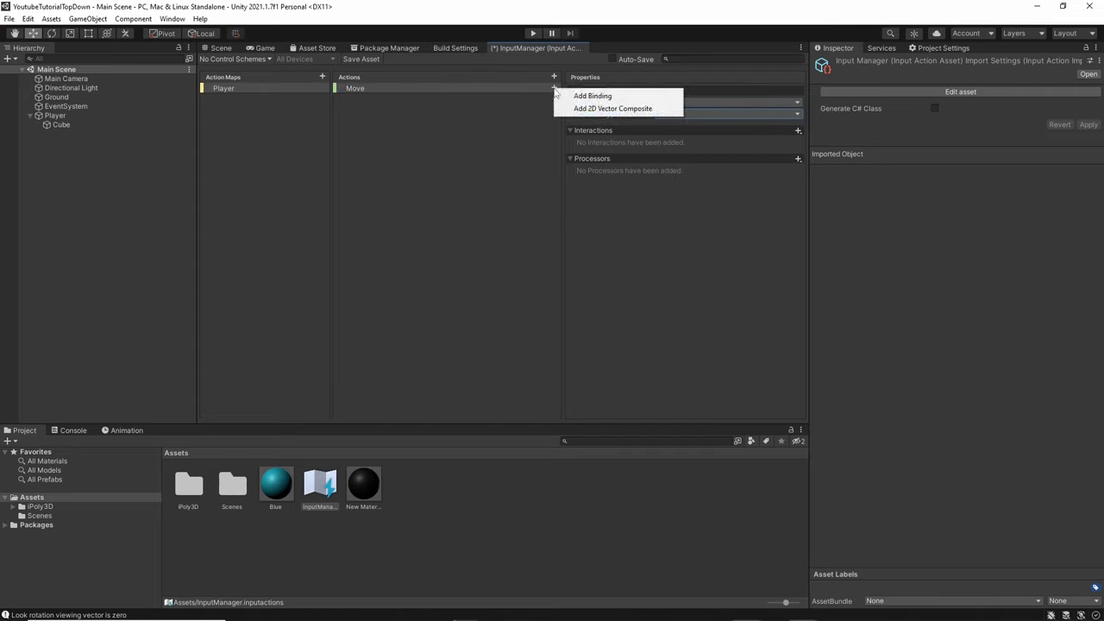
Add a 2D Vector composite named WASD to Move and bind Up to W [Keyboard].
left_click(621, 110)
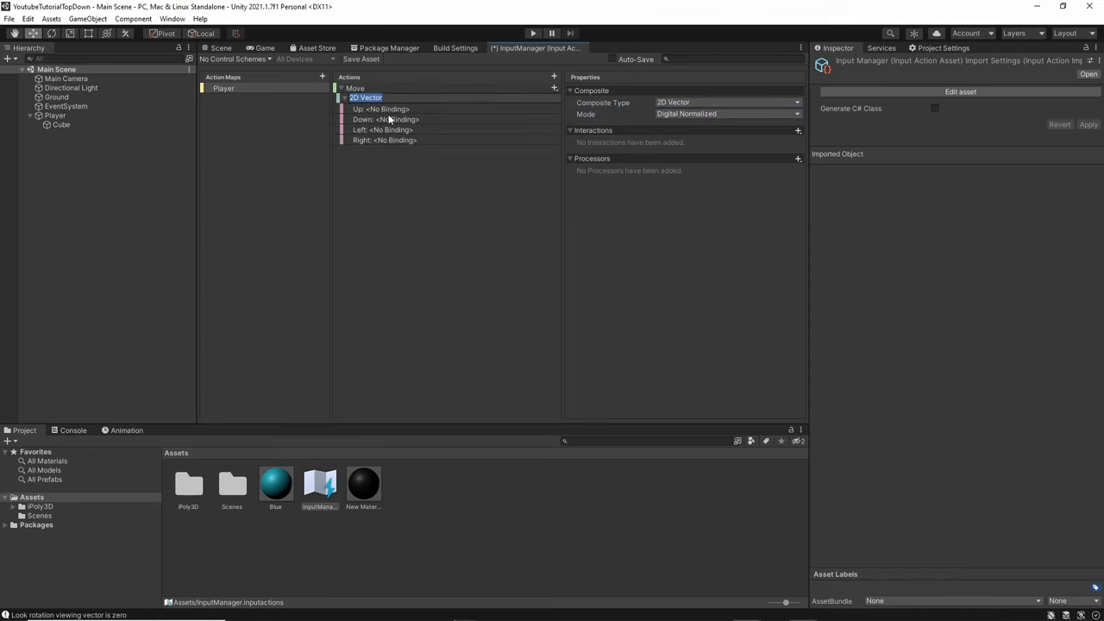
type("WASD")
key("Return")
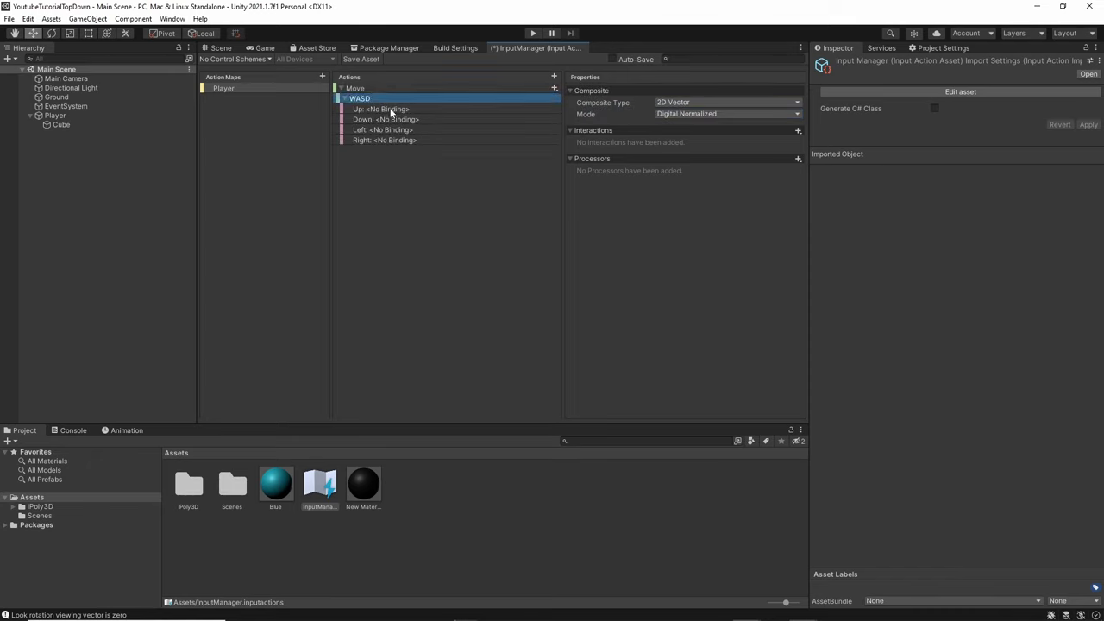
left_click(391, 109)
left_click(660, 106)
left_click(677, 110)
key("w")
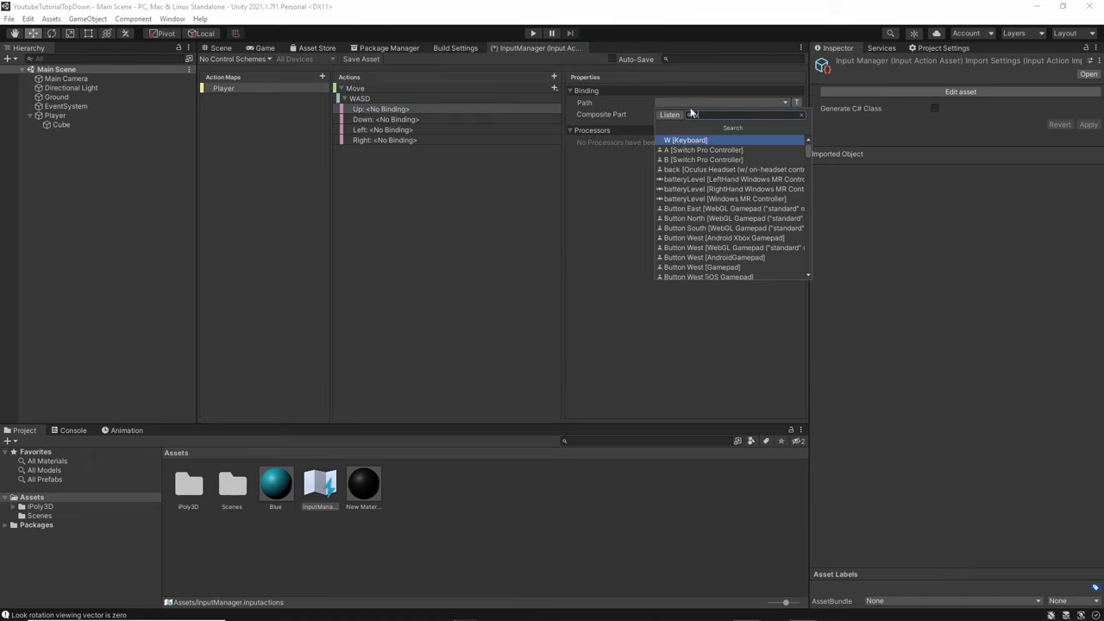
left_click(678, 140)
Bind the composite's Down, Left and Right parts to S, A and D [Keyboard].
left_click(395, 121)
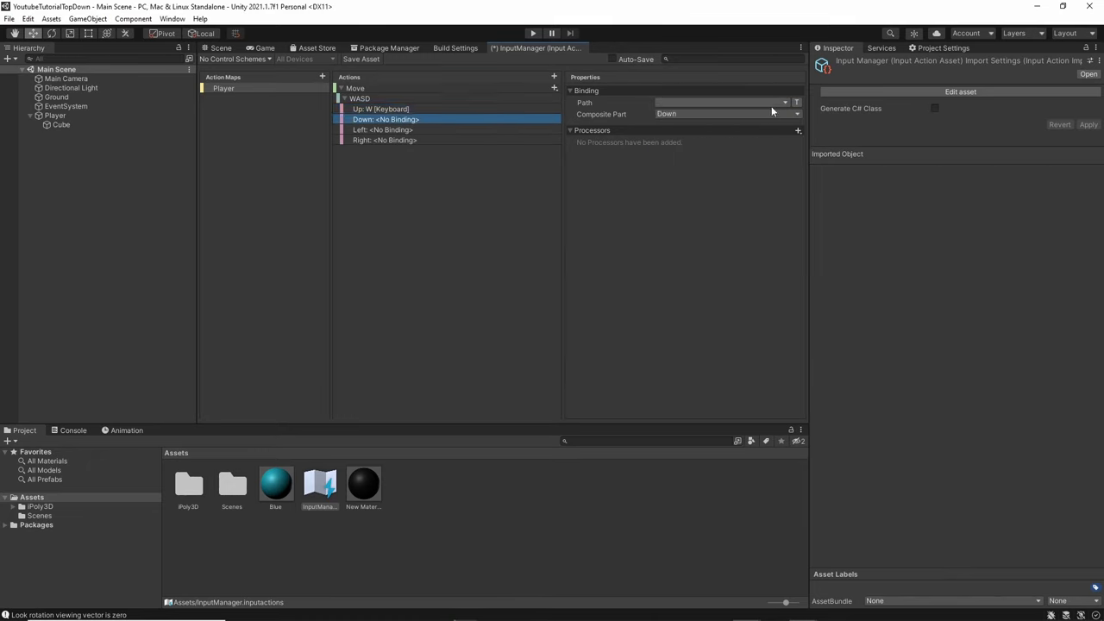
left_click(736, 102)
type("s")
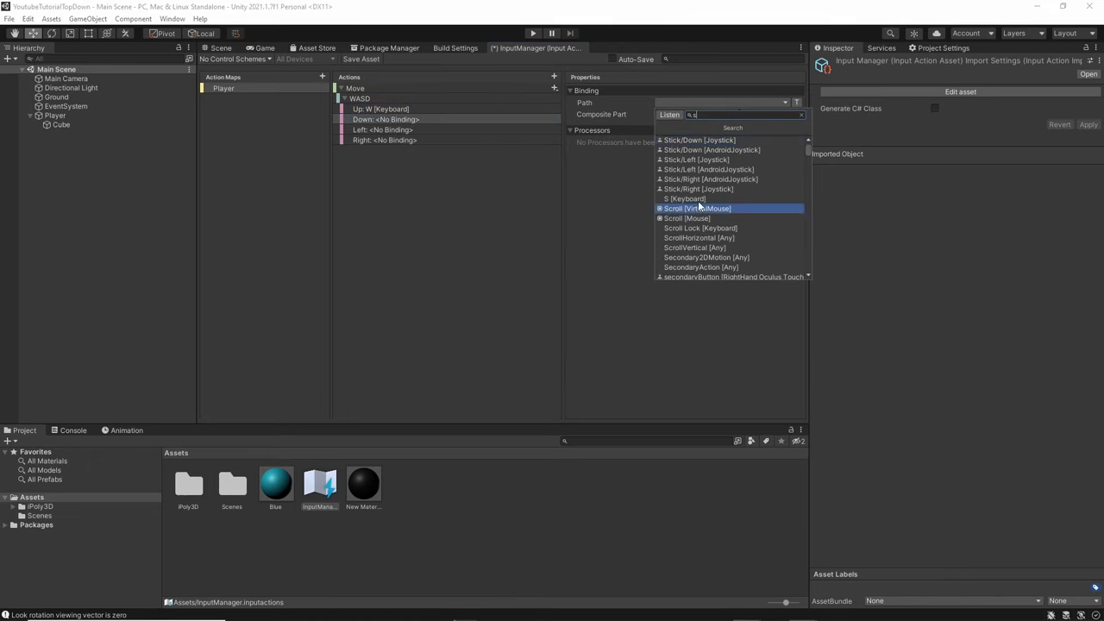
left_click(684, 199)
left_click(431, 129)
left_click(706, 103)
type("a")
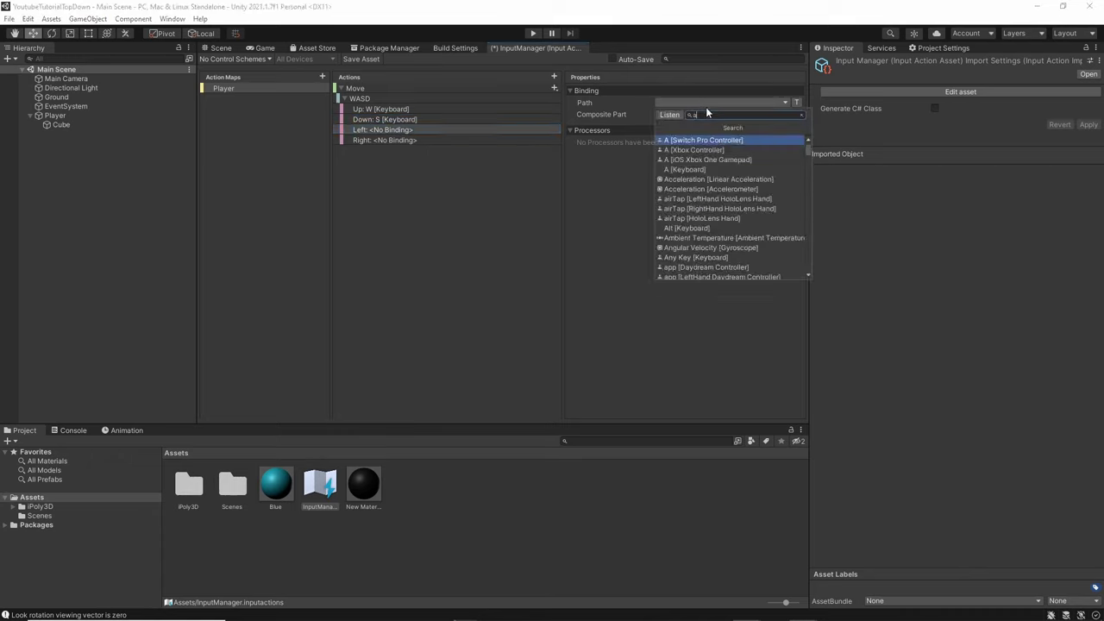
left_click(686, 169)
left_click(407, 140)
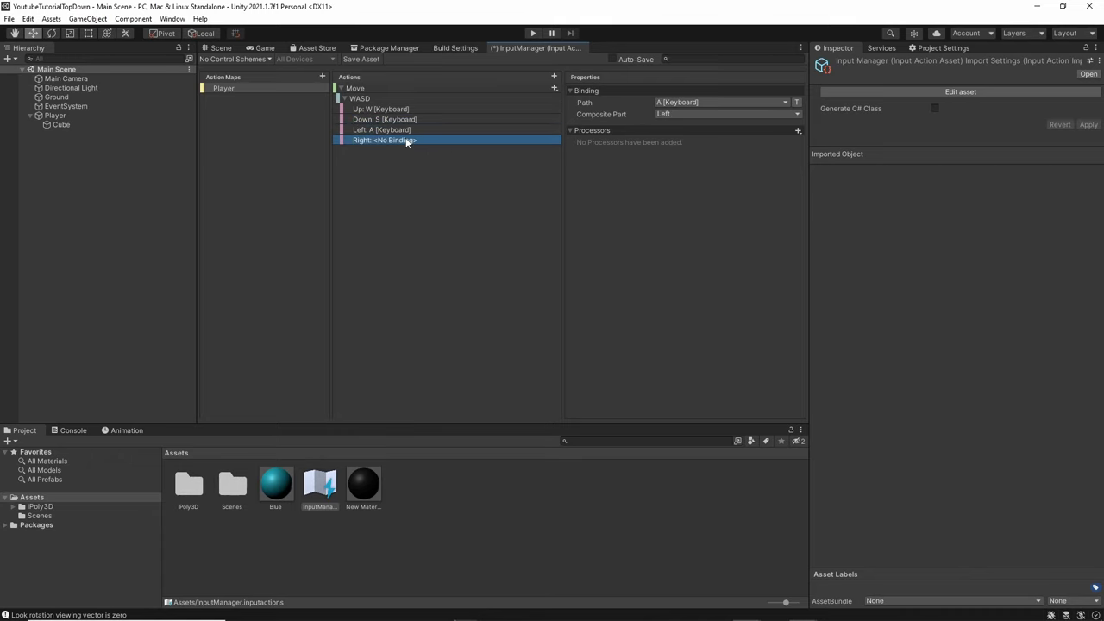
left_click(732, 102)
type("d")
left_click(698, 141)
Collapse WASD and add a Move binding with path Gamepad > Left Stick.
left_click(344, 99)
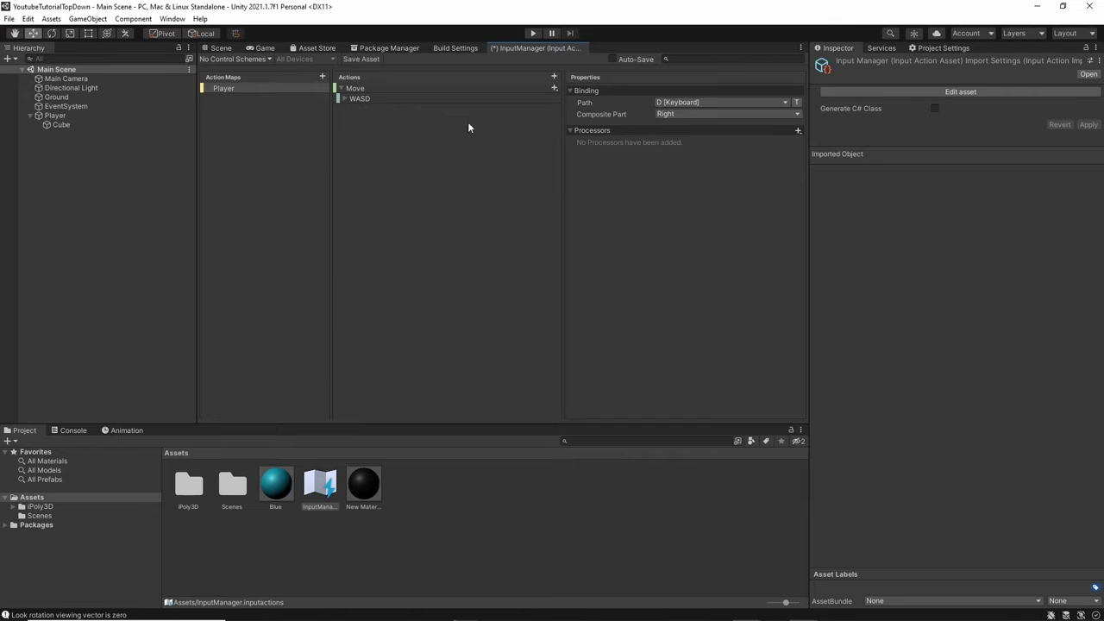
left_click(554, 88)
left_click(604, 91)
left_click(380, 111)
left_click(682, 101)
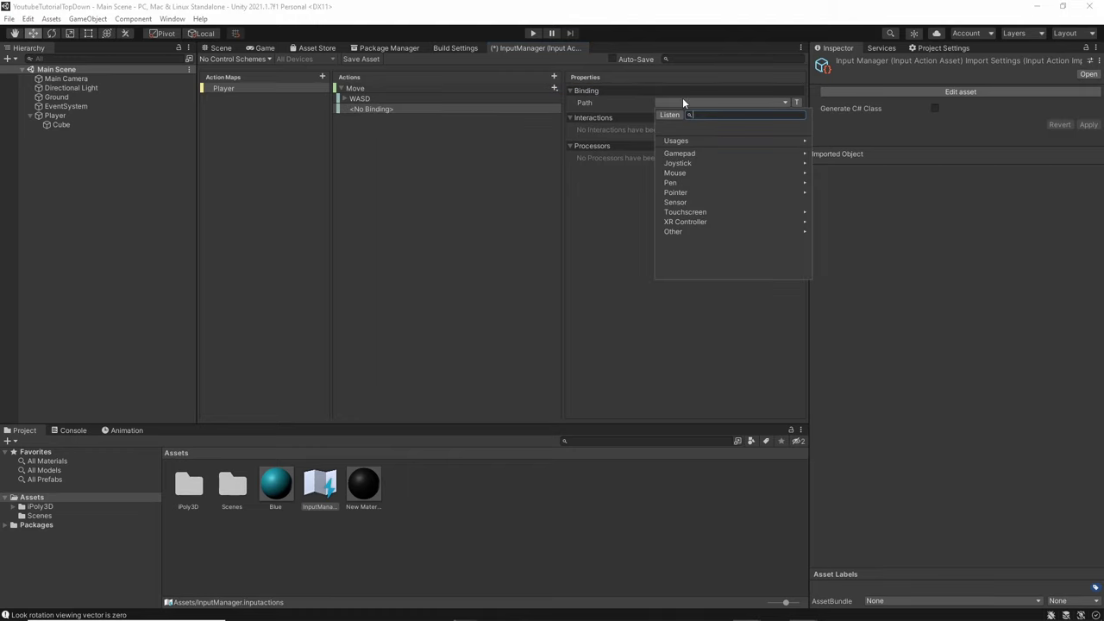
left_click(701, 153)
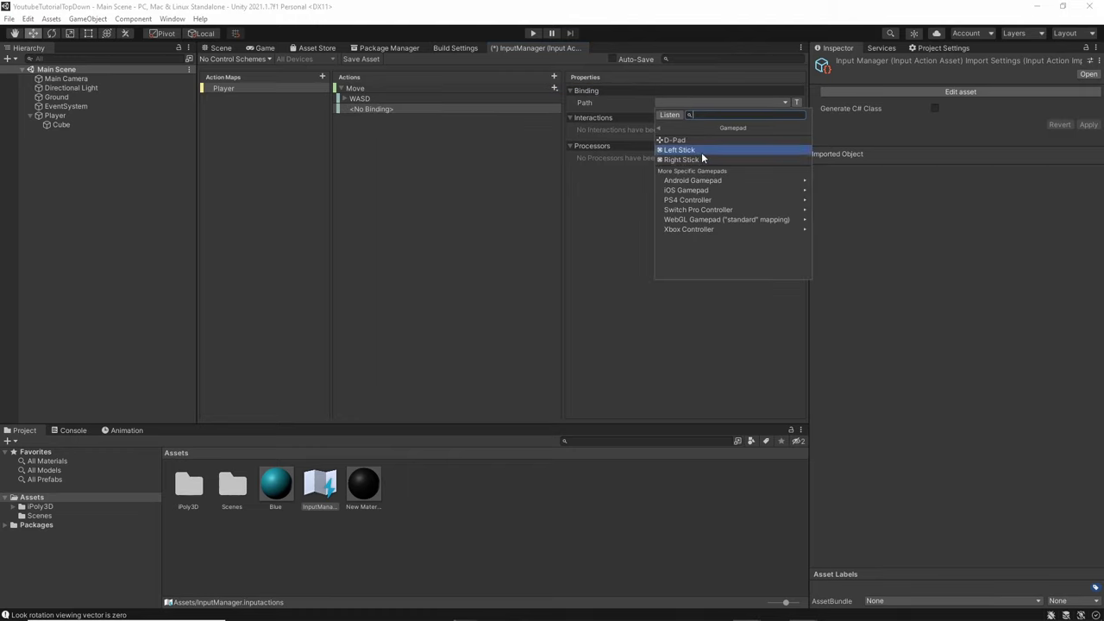
left_click(701, 151)
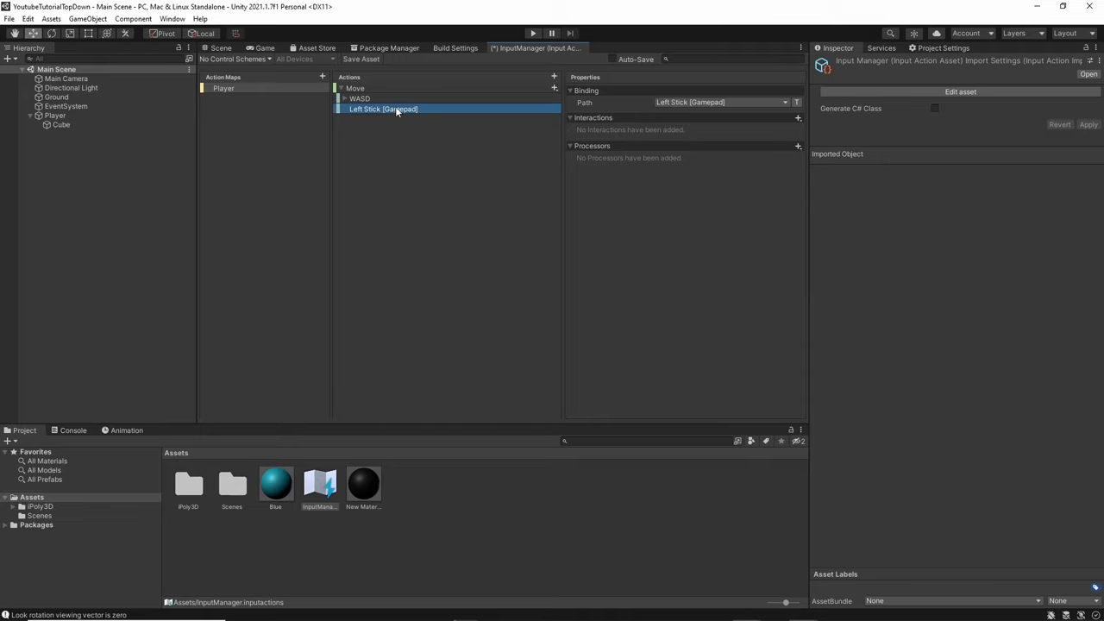
left_click(346, 101)
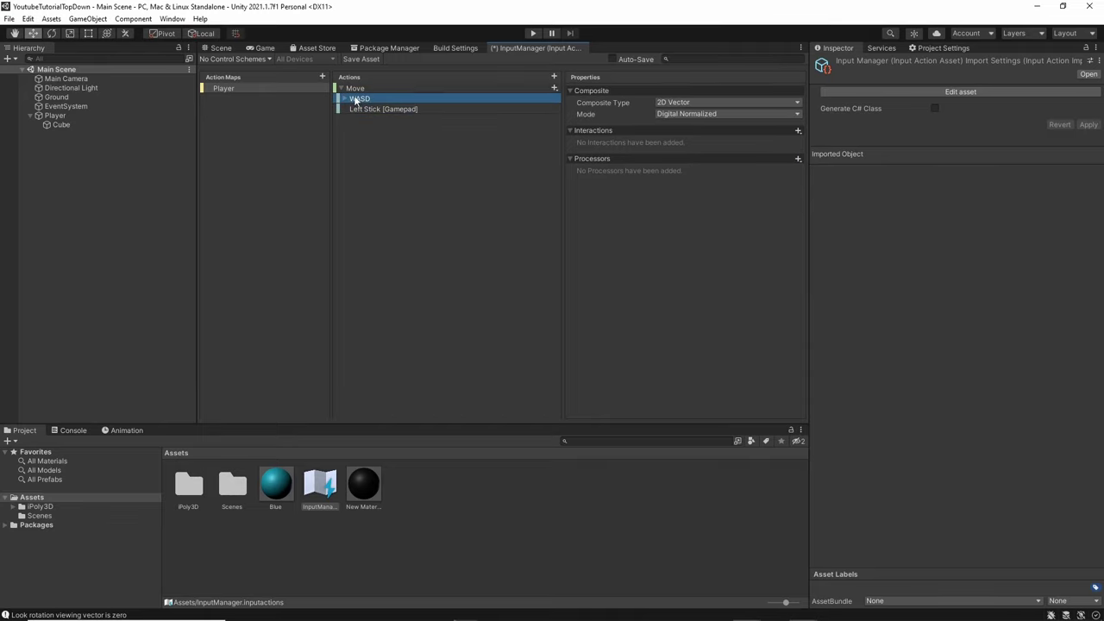